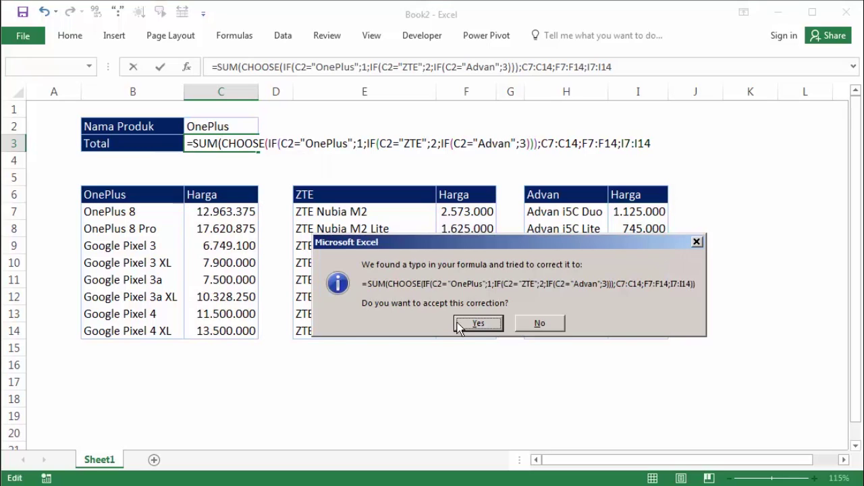
Accept the formula correction in C3, then pick ZTE and Advan in C2 to test the total
left_click(460, 324)
left_click(469, 143)
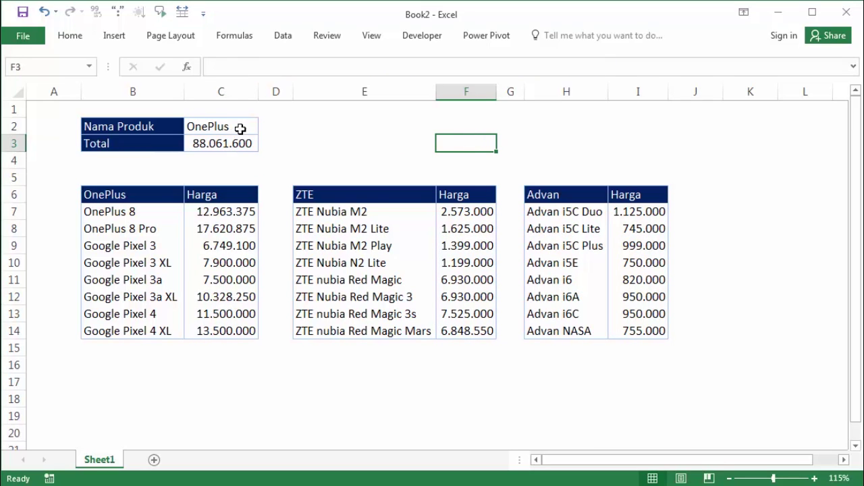
left_click(240, 128)
left_click(264, 128)
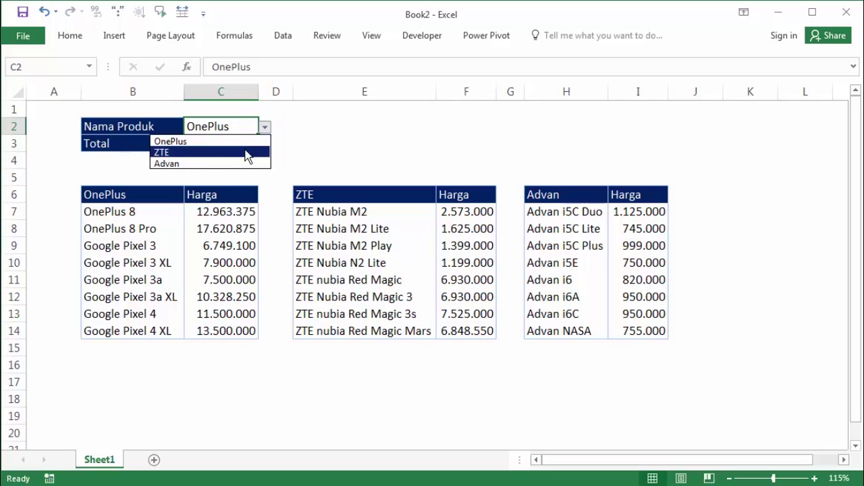
left_click(247, 152)
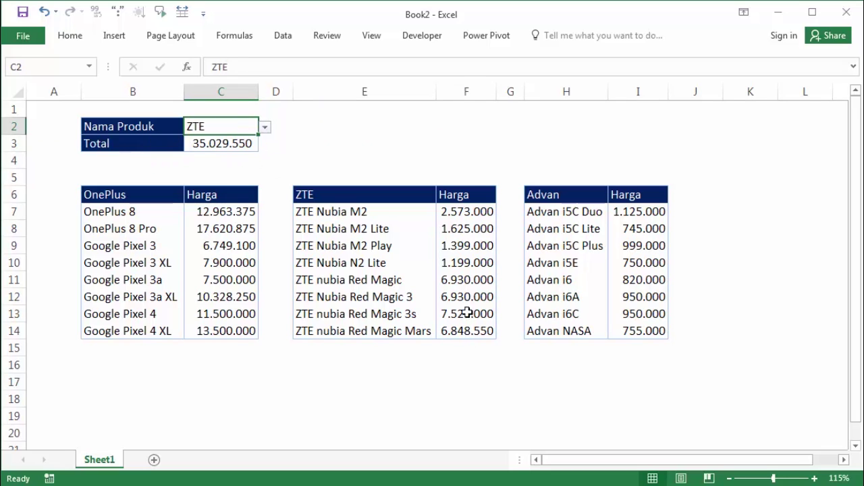
left_click(266, 128)
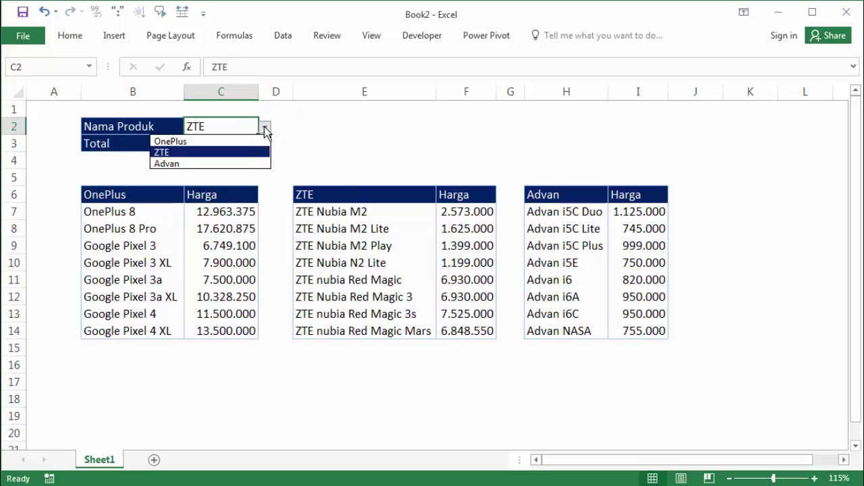
left_click(240, 161)
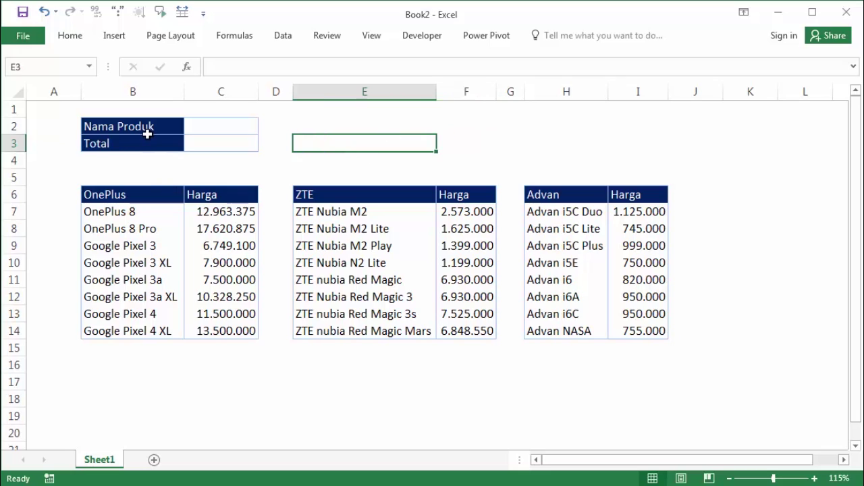
left_click_drag(125, 197, 226, 331)
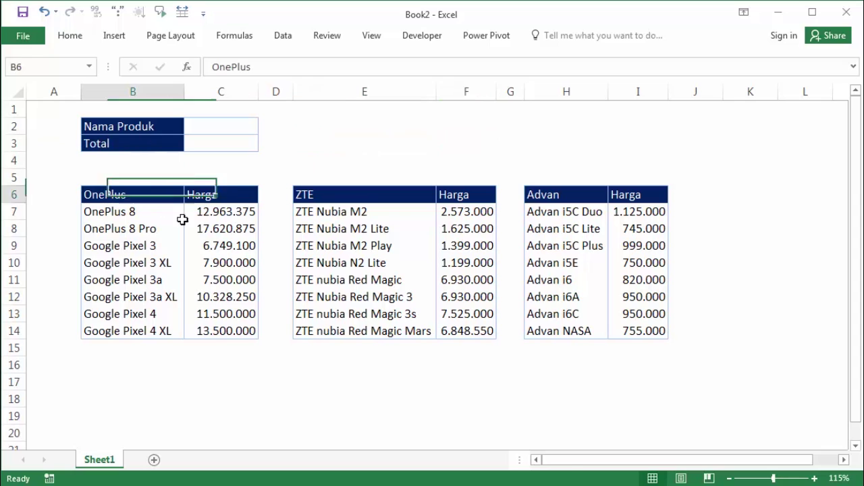
left_click(346, 199)
left_click(109, 194)
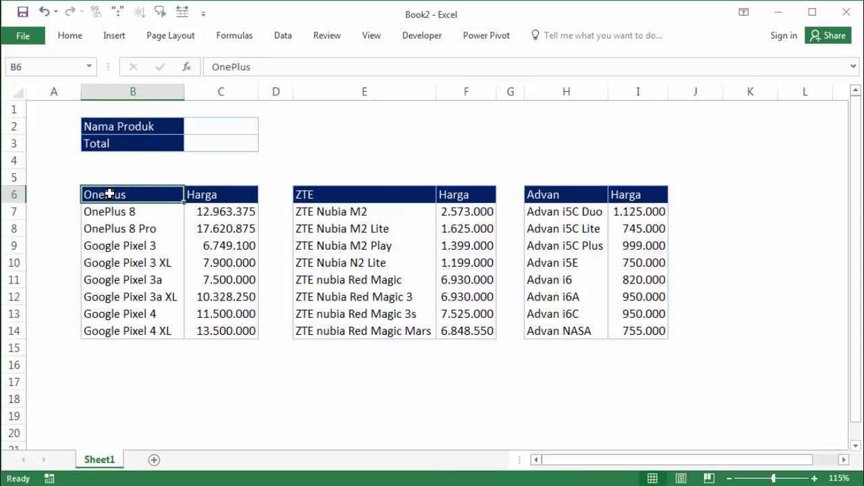
left_click(317, 193)
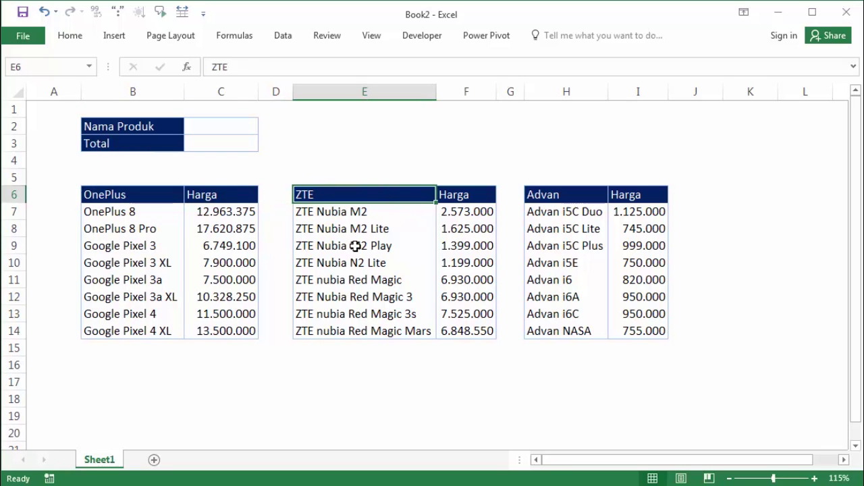
left_click(561, 193)
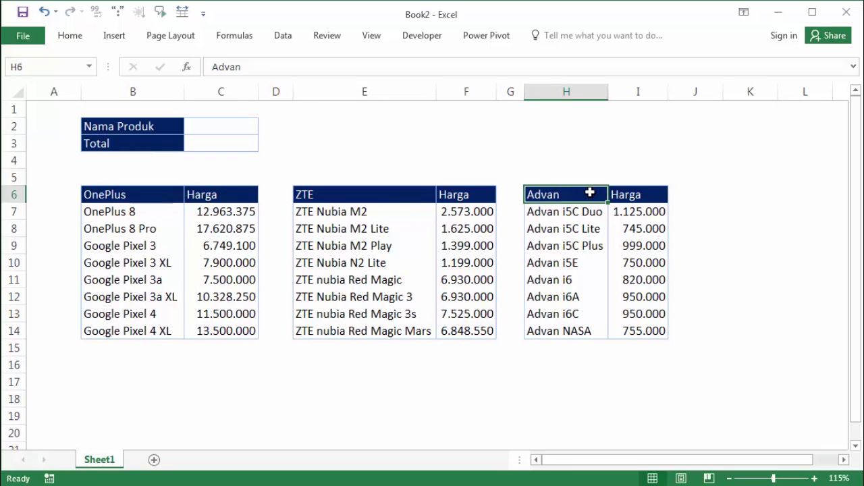
left_click(382, 130)
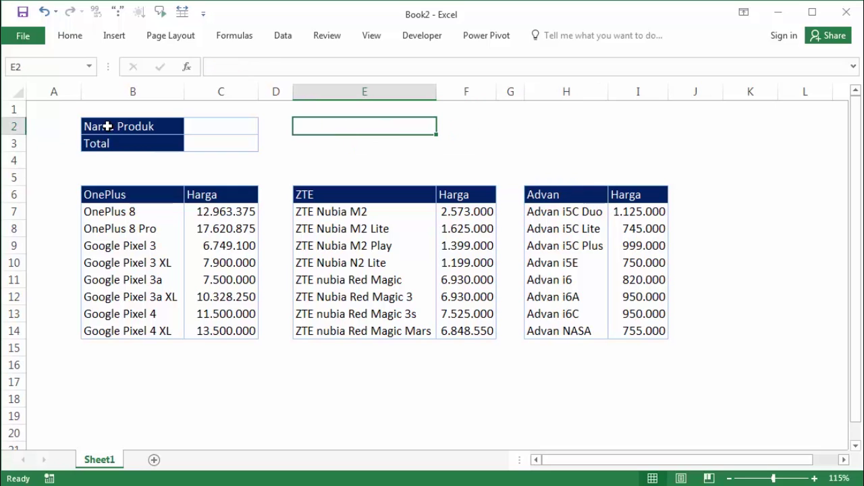
left_click(107, 127)
left_click(203, 127)
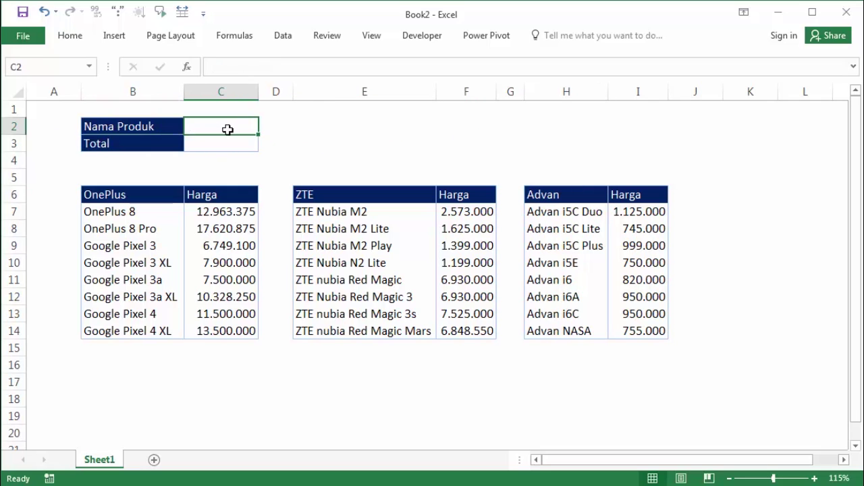
left_click(154, 145)
left_click(227, 140)
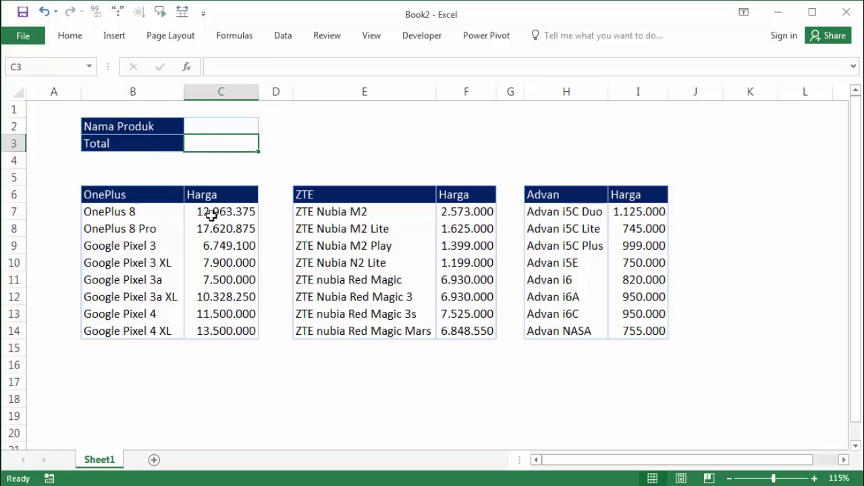
left_click_drag(209, 213, 207, 325)
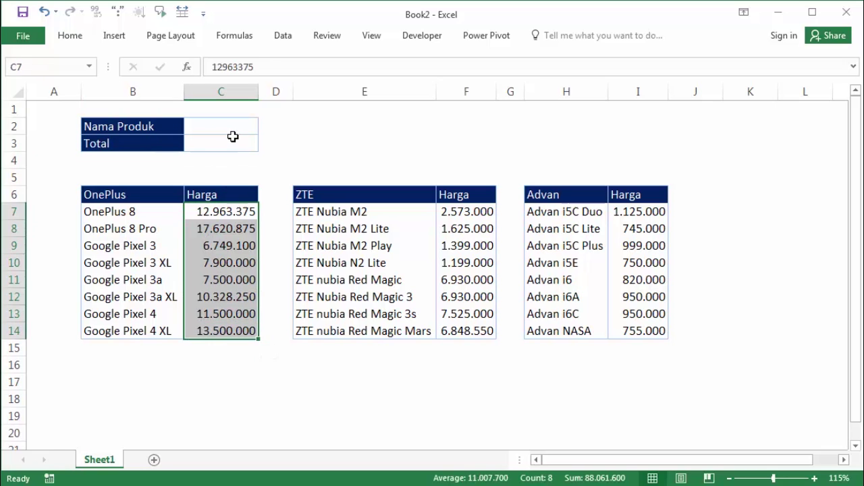
left_click(228, 124)
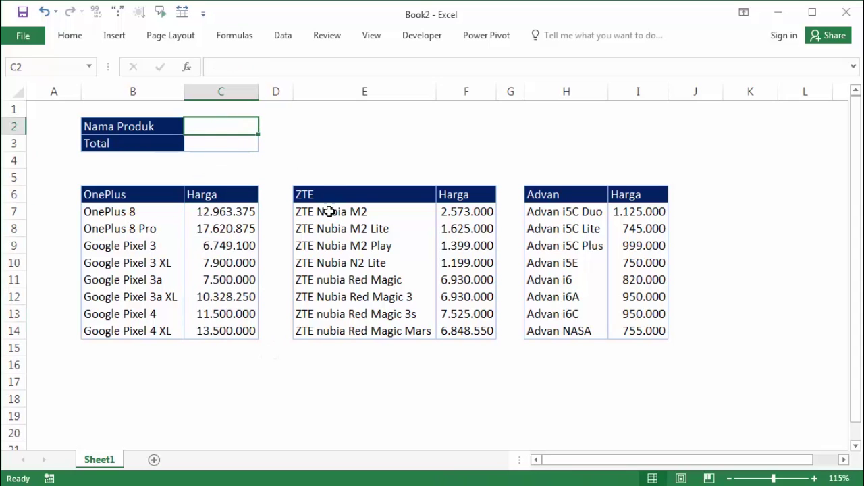
mouse_move(326, 193)
left_mouse_down()
mouse_move(478, 318)
mouse_move(477, 336)
left_mouse_up()
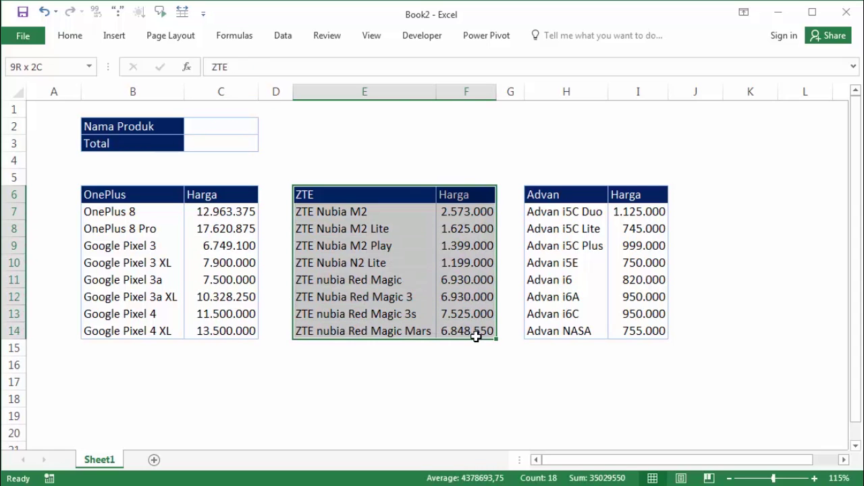
left_click(189, 123)
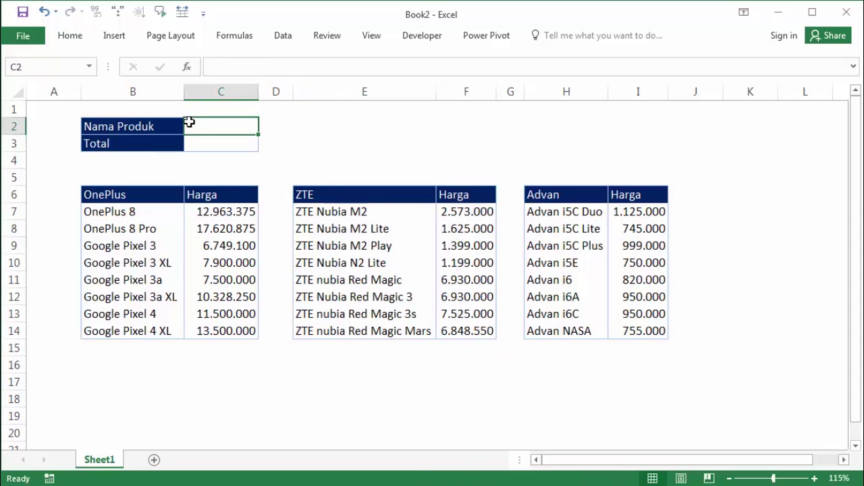
left_click_drag(572, 195, 629, 333)
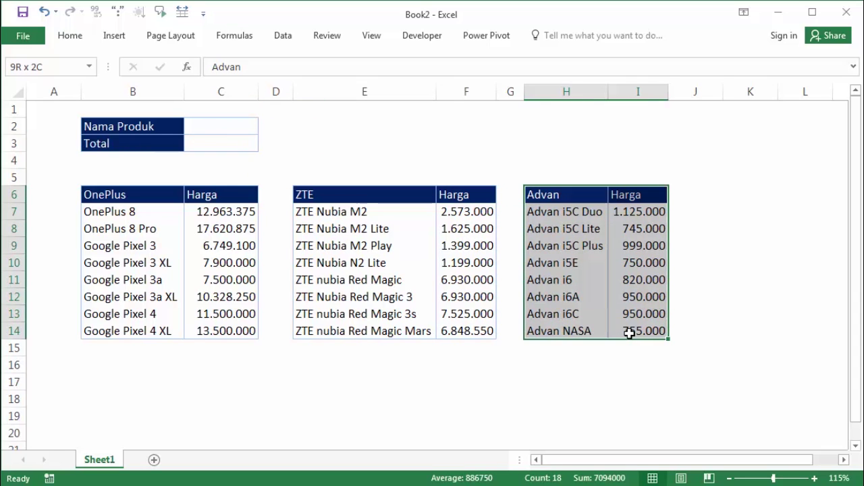
left_click(704, 148)
left_click(307, 165)
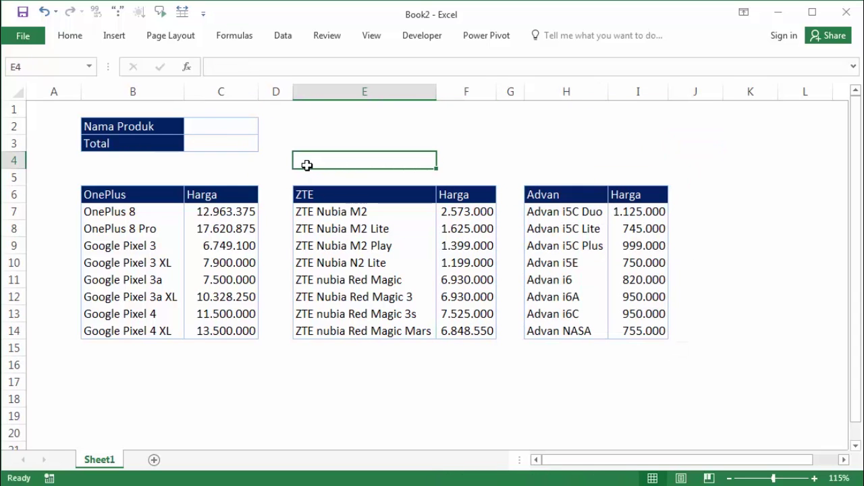
left_click(253, 174)
left_click(234, 125)
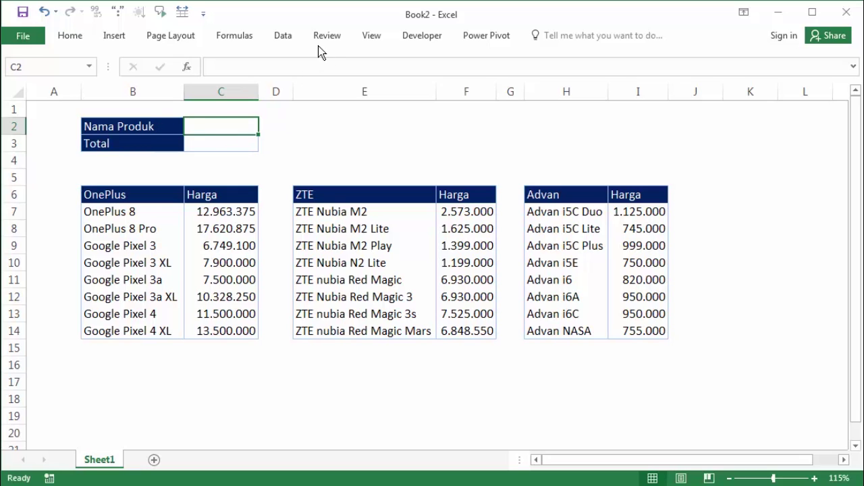
Open Data Validation for C2 and set the allowed type to List
left_click(279, 34)
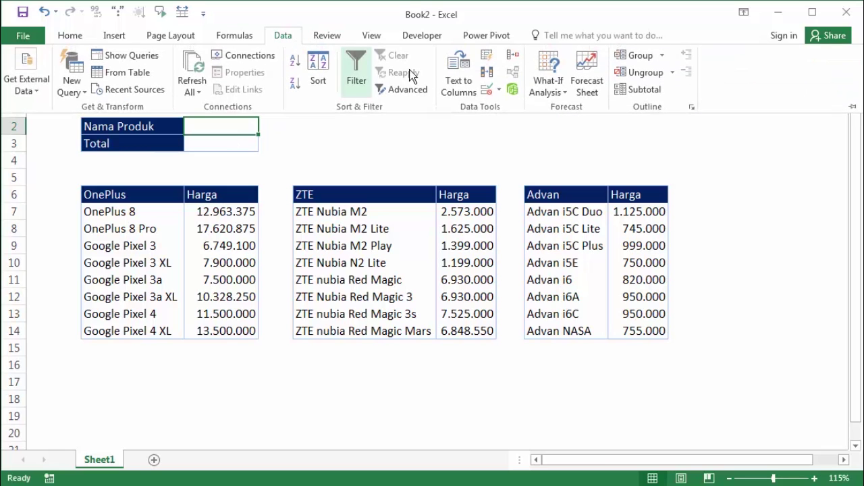
left_click(499, 92)
left_click(508, 106)
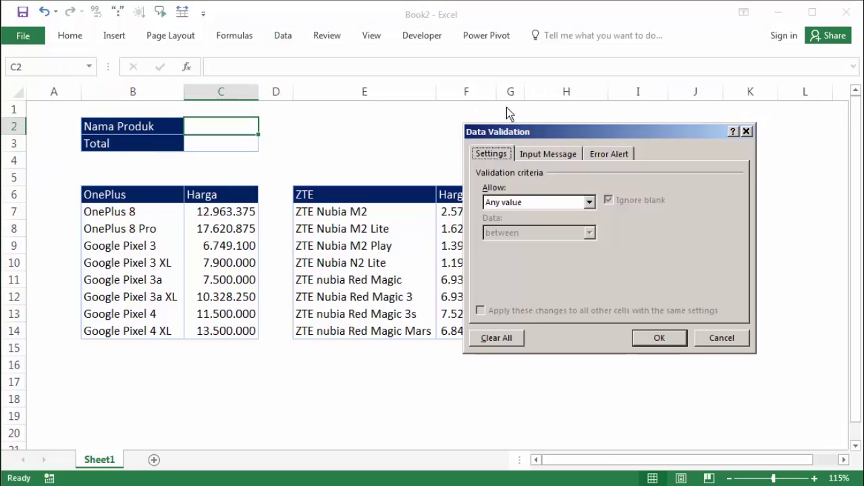
left_click_drag(531, 133, 392, 142)
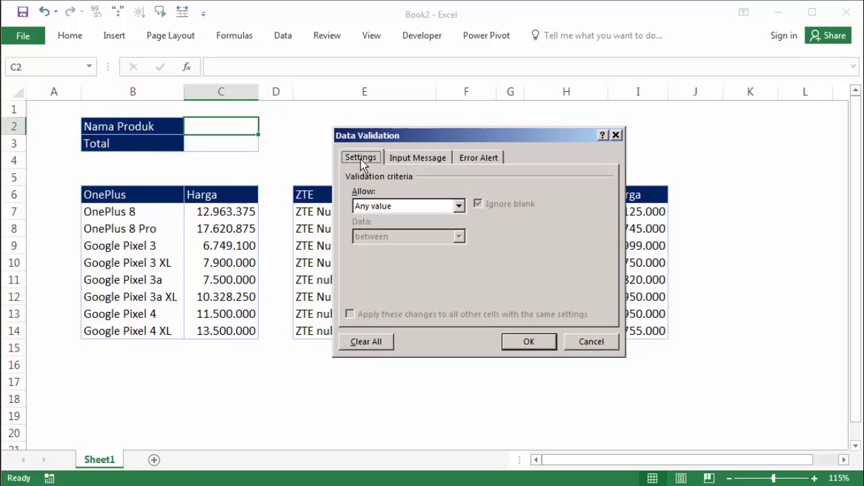
left_click(398, 213)
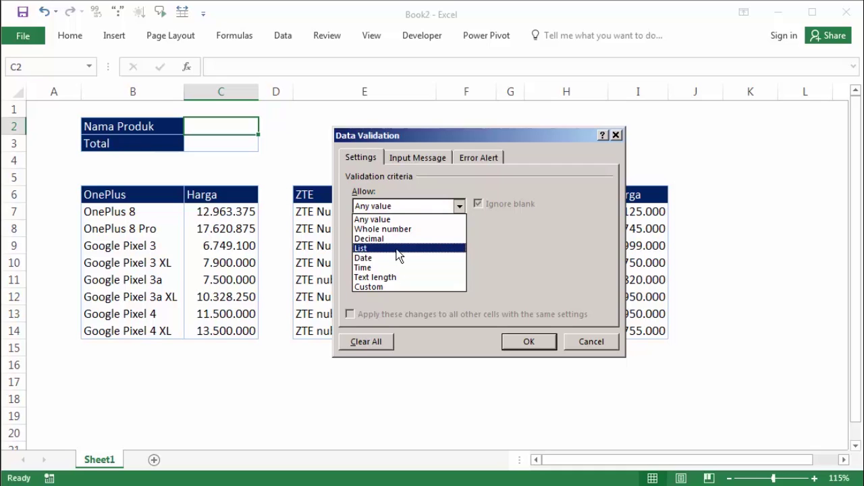
left_click(398, 248)
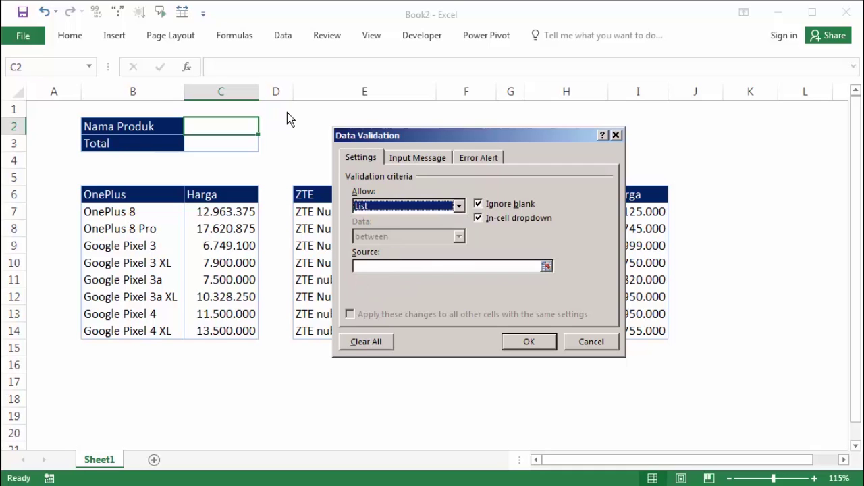
left_click(376, 266)
Enter the list source "OnePlus";"ZTE";"Advan" for C2 and confirm the validation
left_click_drag(412, 137, 463, 162)
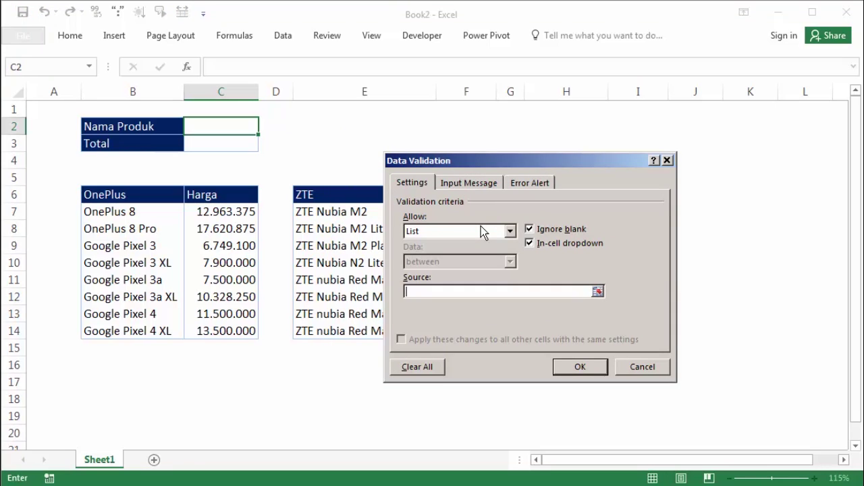
type("=")
type("On")
type("ePl")
type("us")
type("\"")
type(";\"")
type("ZTE")
type("\";")
type("\"")
left_click_drag(540, 160, 440, 216)
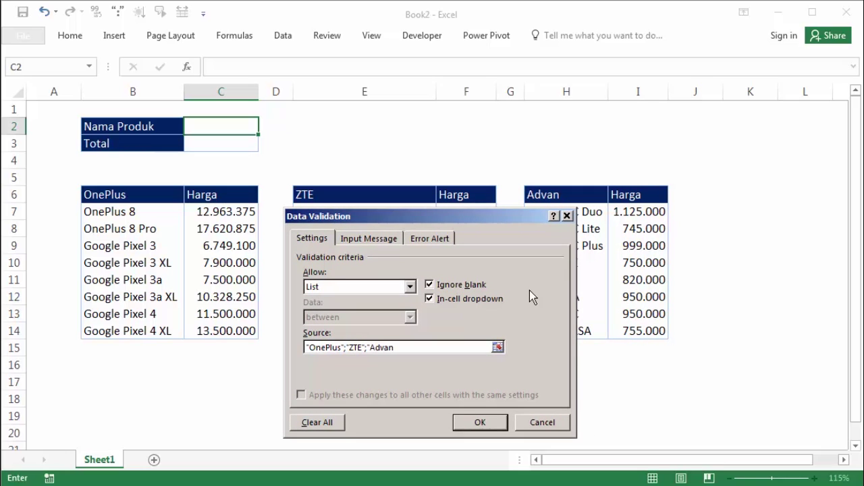
type("\"")
left_click_drag(449, 216, 459, 124)
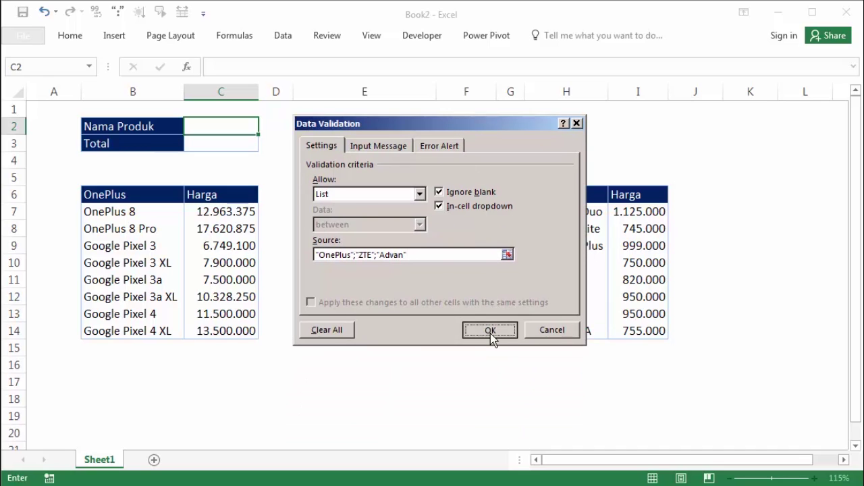
left_click(489, 331)
left_click(380, 127)
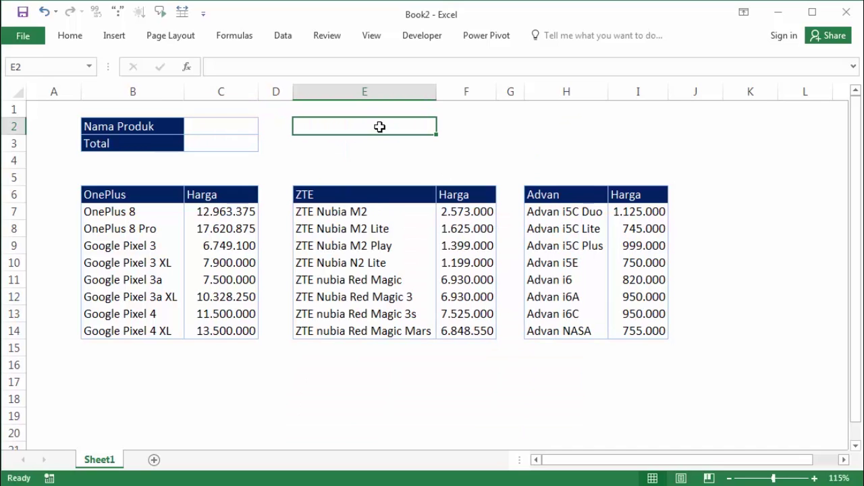
Pick OnePlus, ZTE, then Advan from C2's dropdown, whose entries show quote marks
left_click(115, 127)
left_click(254, 128)
left_click(263, 128)
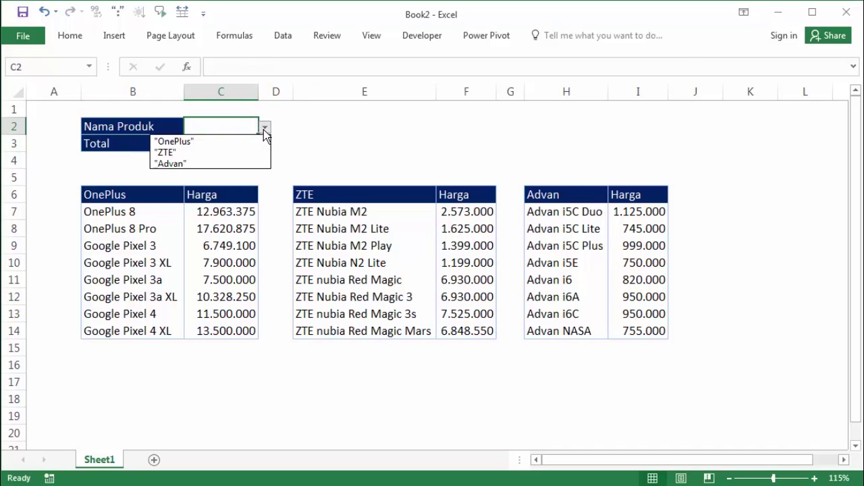
left_click(218, 142)
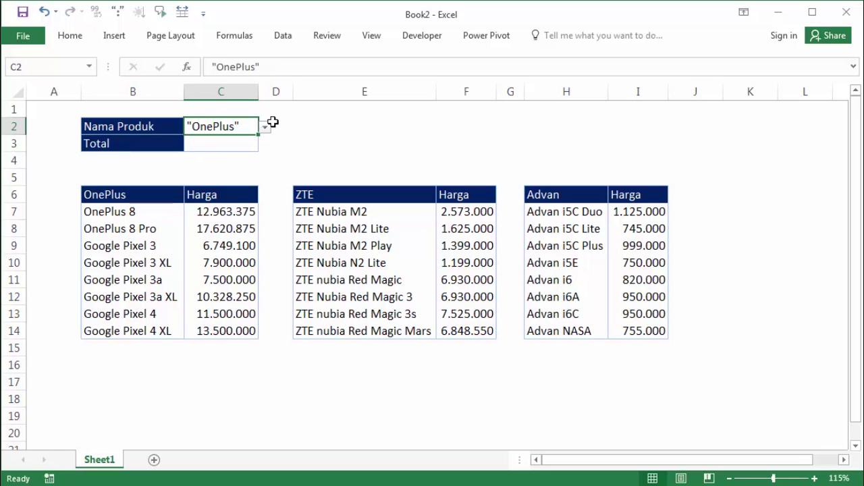
left_click(265, 127)
left_click(231, 151)
left_click(265, 127)
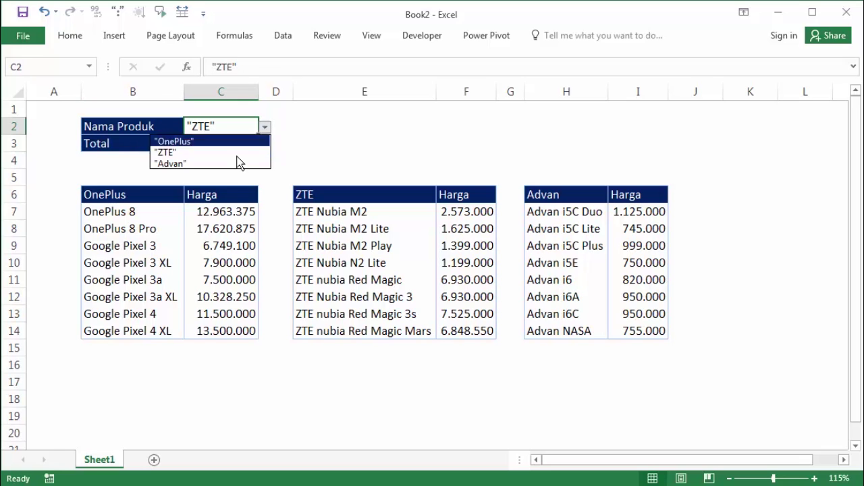
left_click(229, 164)
Reselect C2 and bring up the Data tools
left_click(337, 142)
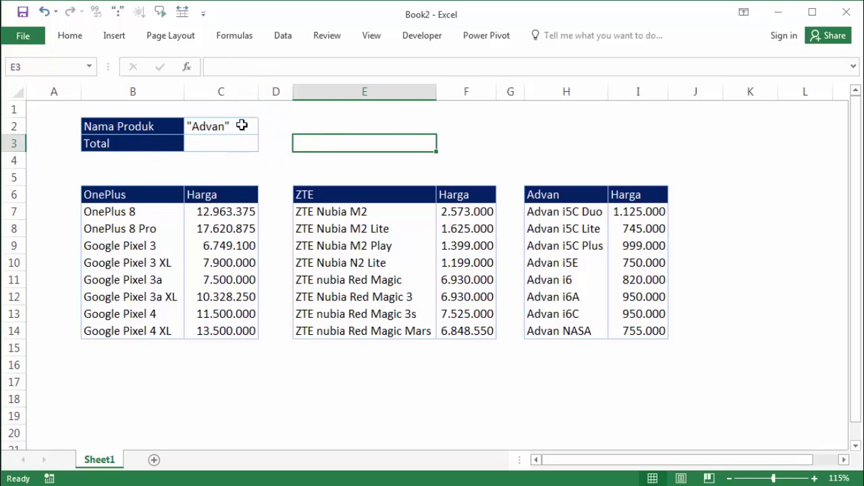
left_click(241, 126)
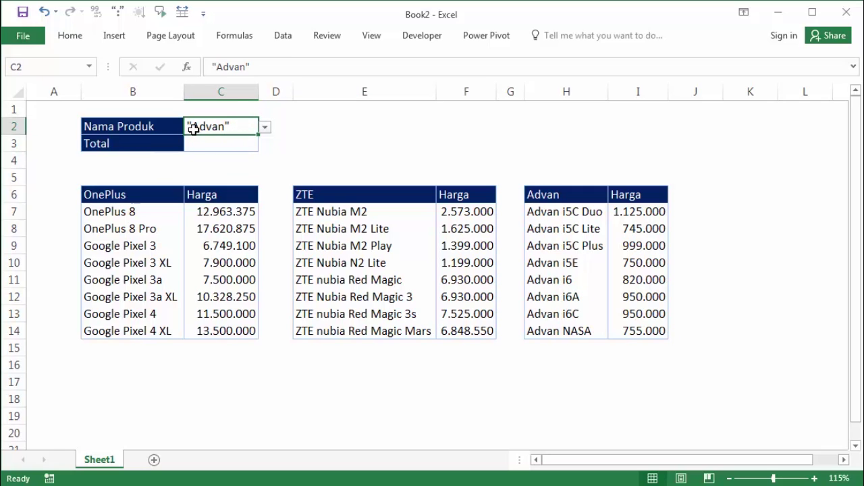
left_click(281, 37)
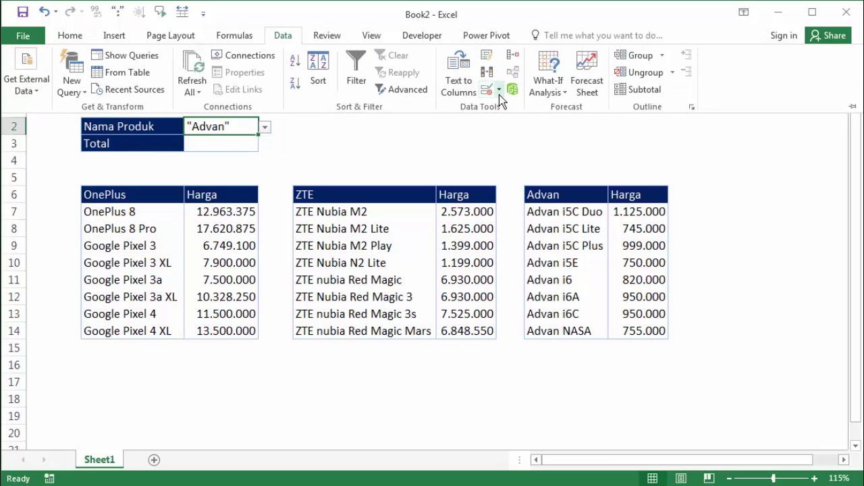
Reopen C2's validation settings and delete the quote marks around OnePlus in the Source
left_click(499, 90)
left_click(508, 109)
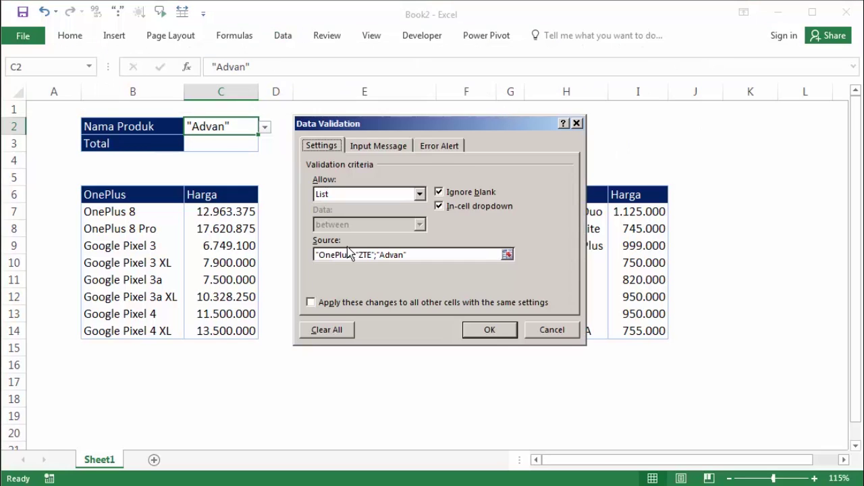
left_click(316, 255)
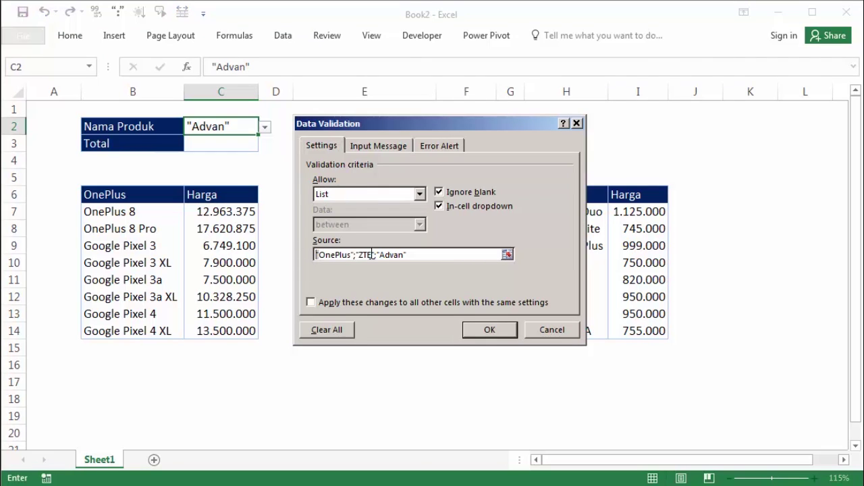
key("Delete")
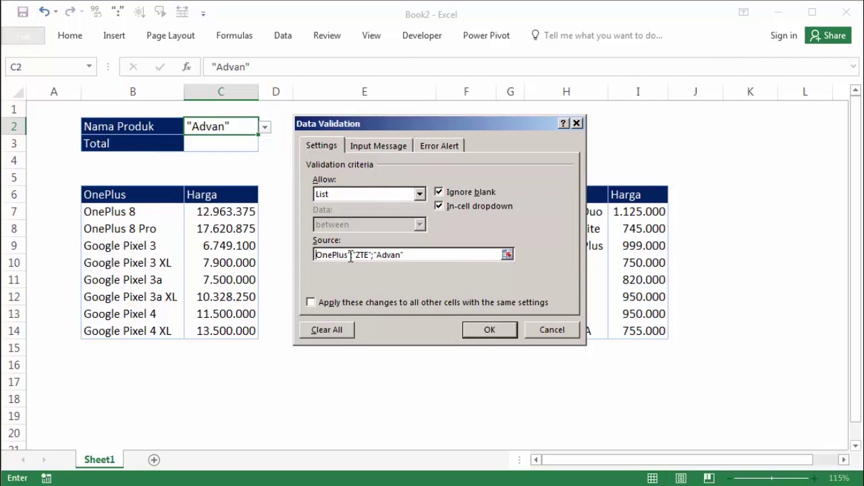
left_click(351, 255)
key("Delete")
Remove the remaining quotes around ZTE and Advan so the source reads OnePlus;ZTE;Advan
left_click(366, 255)
key("Delete")
key("shift+End")
key("Left")
key("BackSpace")
type("Z+")
key("Left")
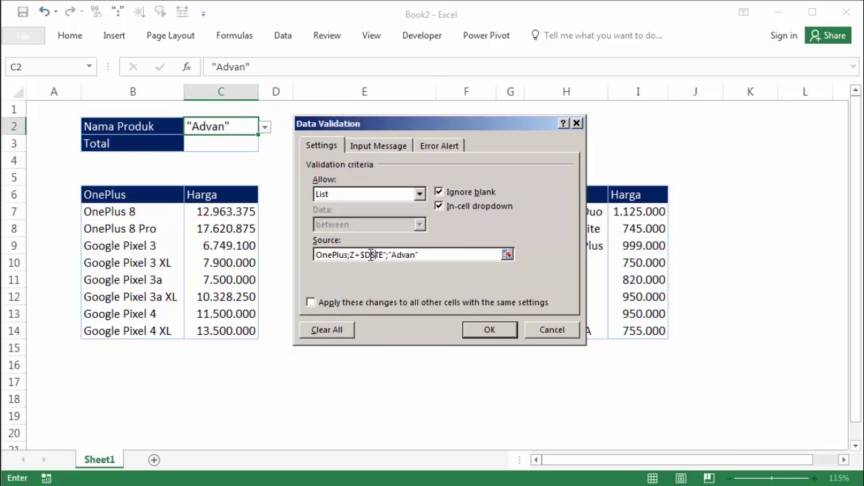
key("BackSpace")
key("BackSpace")
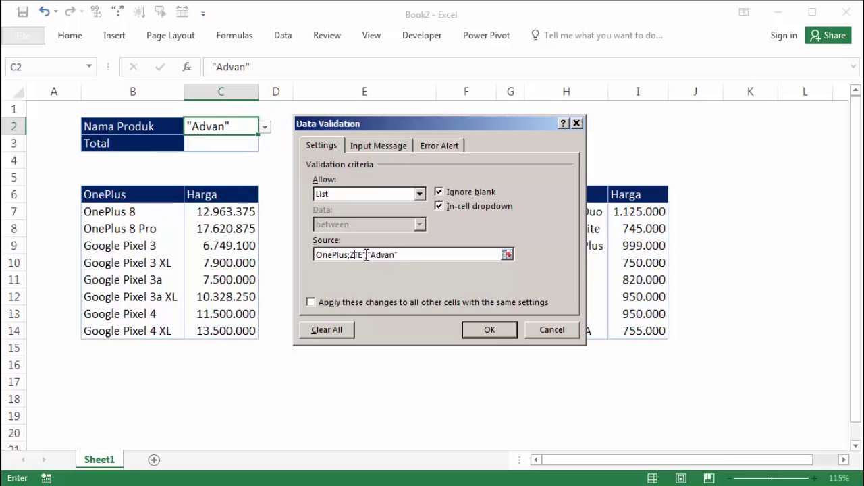
left_click(366, 255)
key("BackSpace")
key("BackSpace")
key("Delete")
type(";")
Apply the quote-free list and test C2's dropdown with OnePlus, ZTE and Advan
left_click(488, 331)
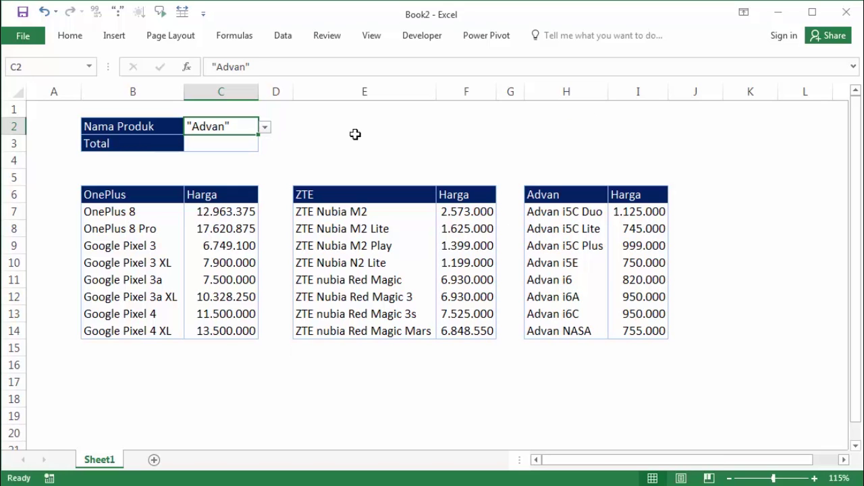
left_click(355, 133)
left_click(234, 128)
left_click(262, 128)
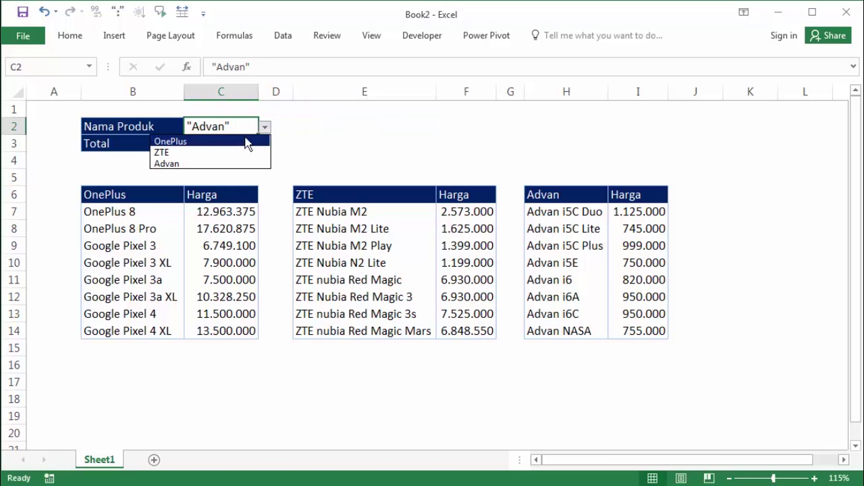
left_click(247, 142)
left_click(264, 128)
left_click(240, 151)
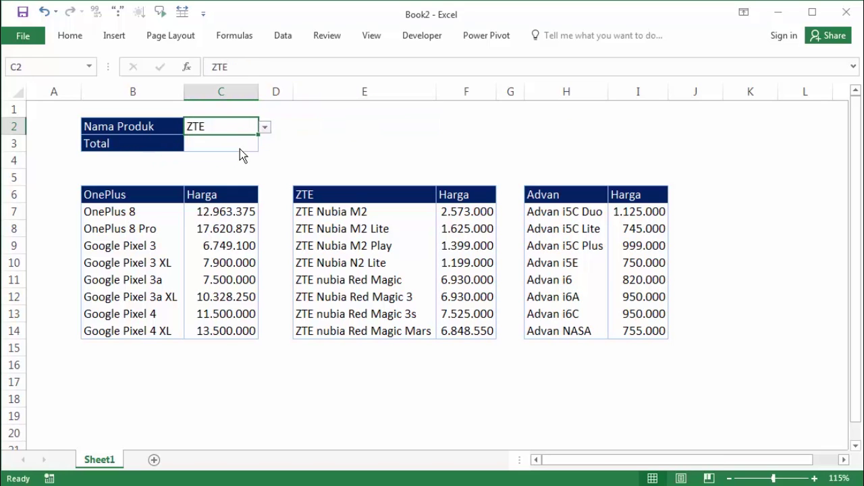
left_click(265, 128)
left_click(251, 164)
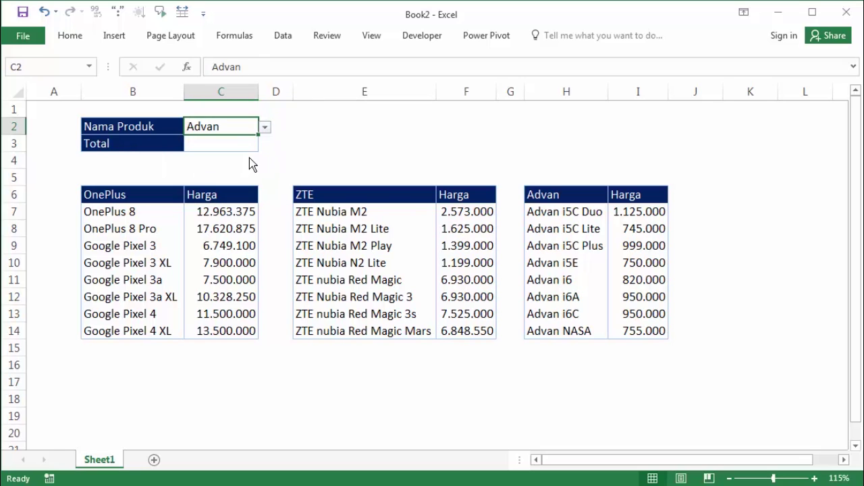
Set C2 back to OnePlus and select the Total cell C3
left_click(310, 145)
left_click(321, 128)
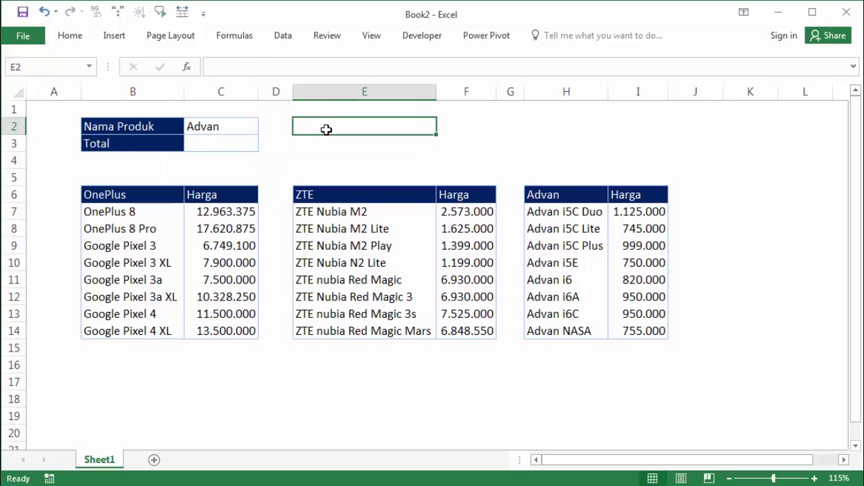
left_click(199, 129)
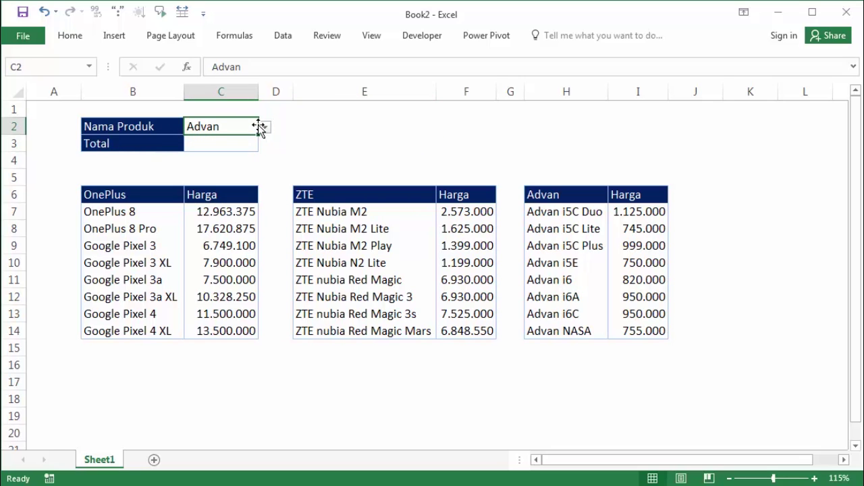
left_click(339, 128)
left_click(112, 146)
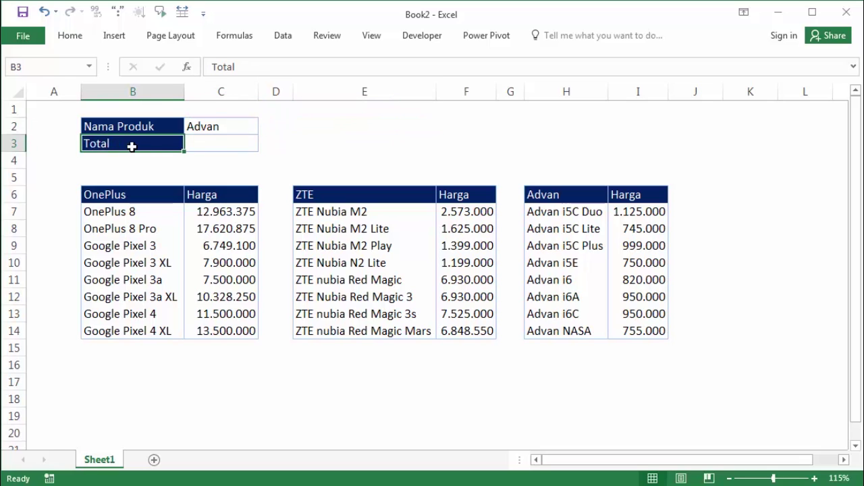
left_click(224, 133)
left_click(263, 128)
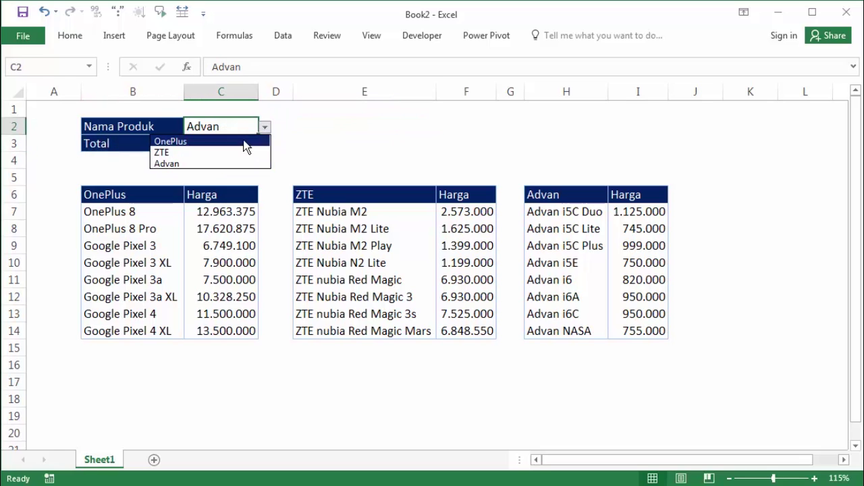
left_click(195, 140)
left_click(365, 135)
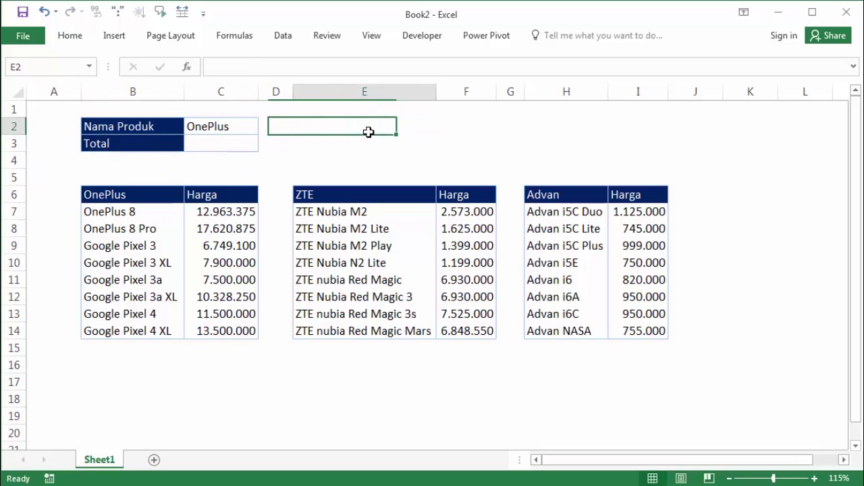
left_click(193, 141)
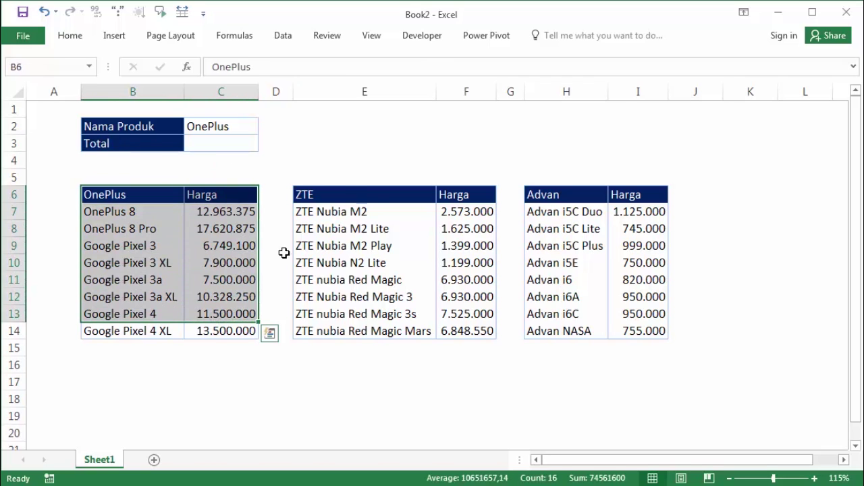
Enter =IF(C2="OnePlus";1;IF(C2="ZTE";2;IF(C2="Advan";3 in C3, referencing C2 each time
left_click_drag(363, 214, 414, 305)
left_click_drag(571, 250, 648, 331)
left_click(382, 112)
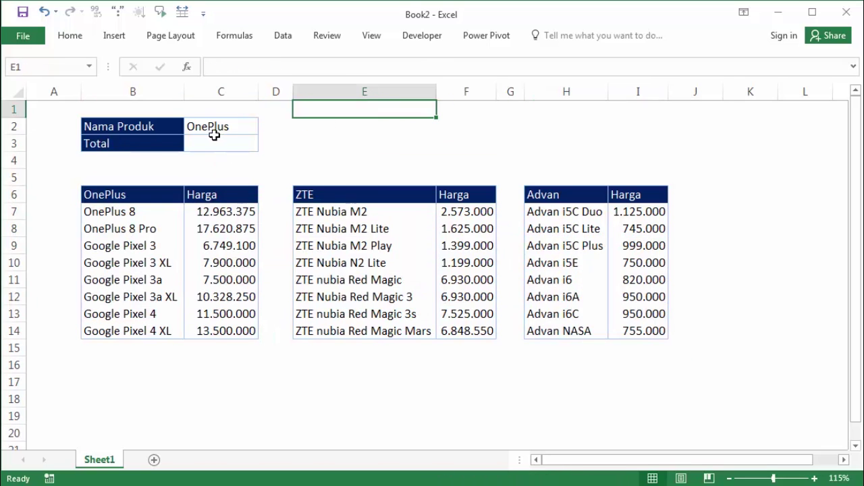
left_click(214, 143)
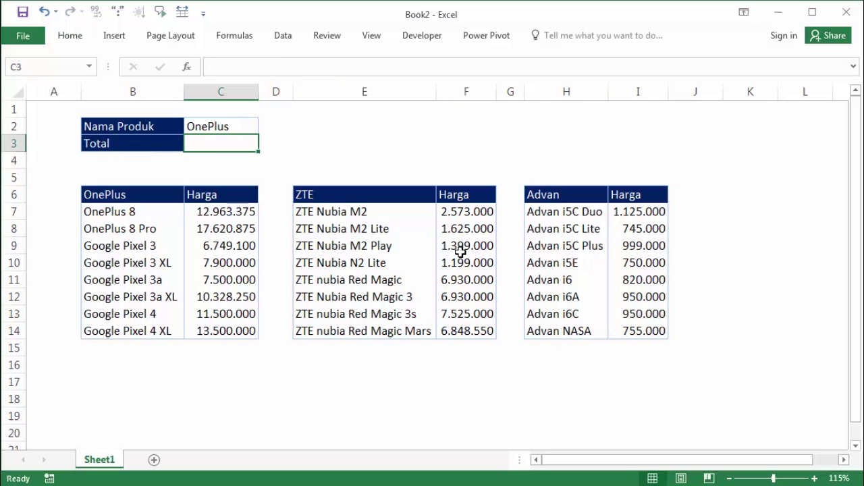
type("=IF(")
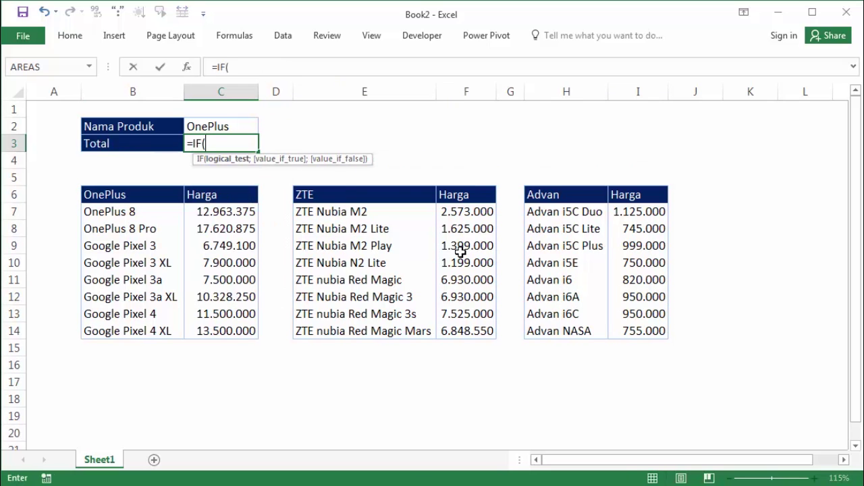
left_click(244, 126)
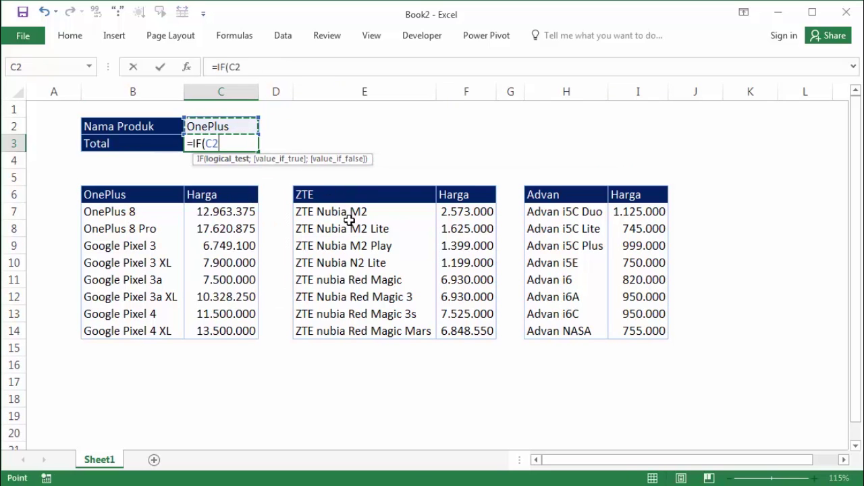
type("=")
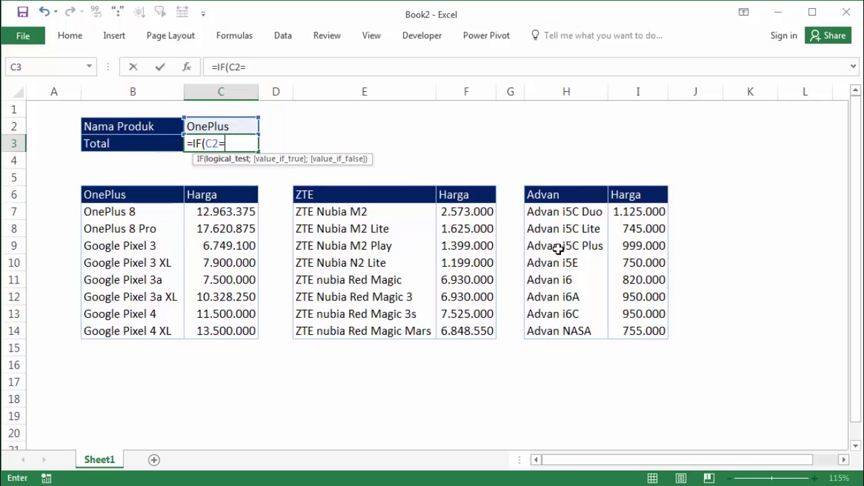
type("\"On")
type("e")
type("Plus")
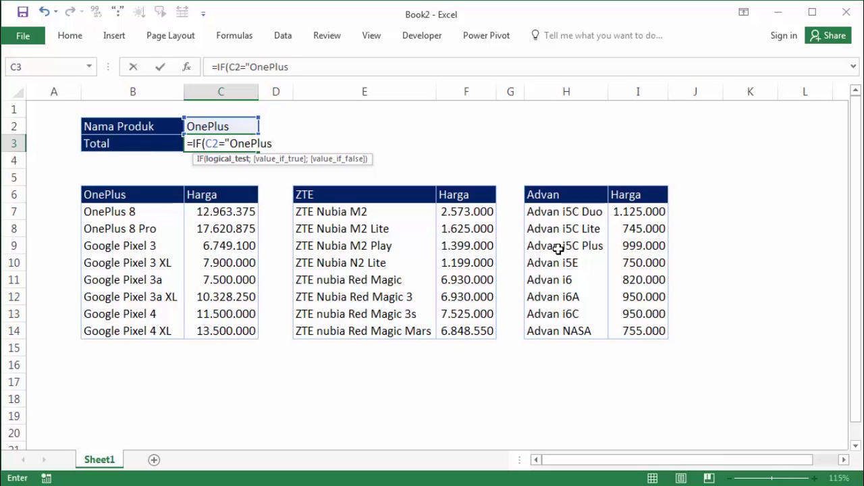
type("\";")
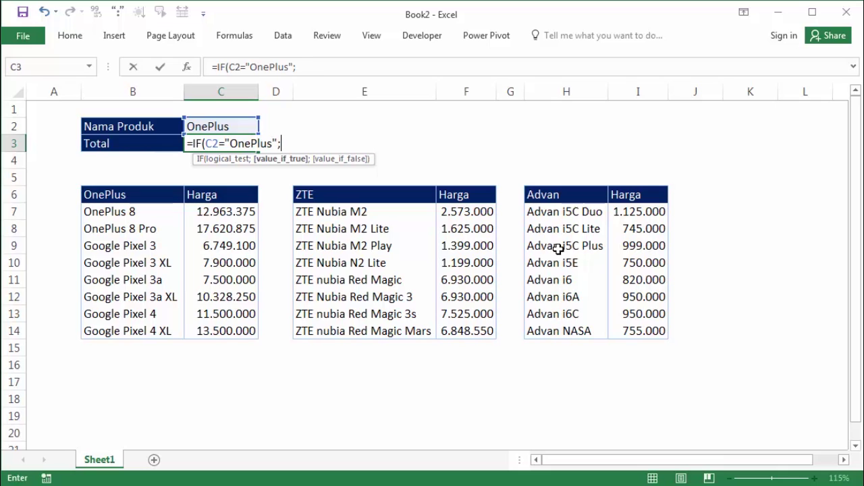
type("1")
type(";")
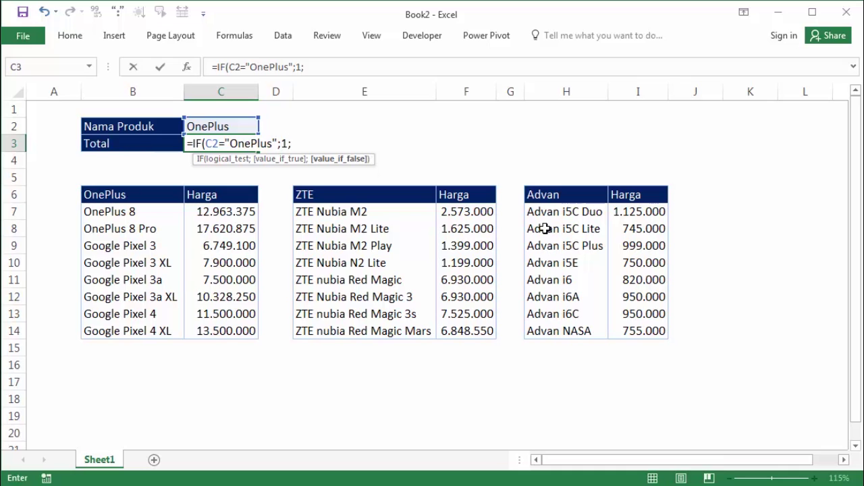
type("IF(")
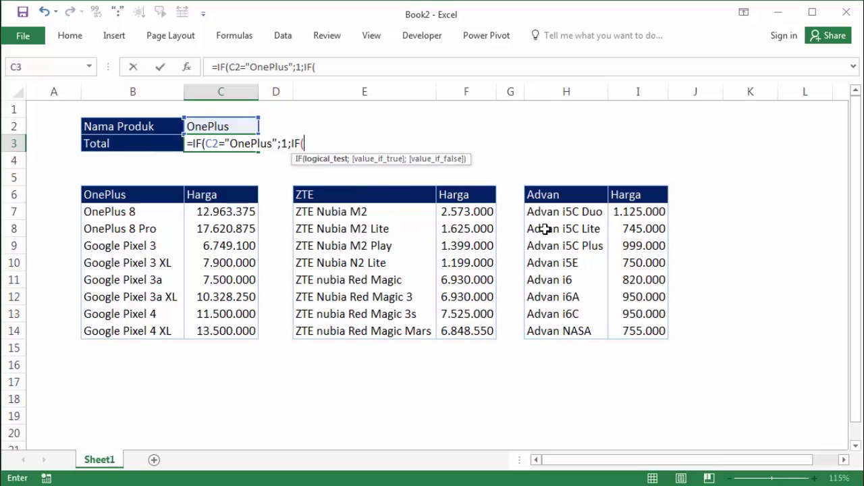
left_click(236, 126)
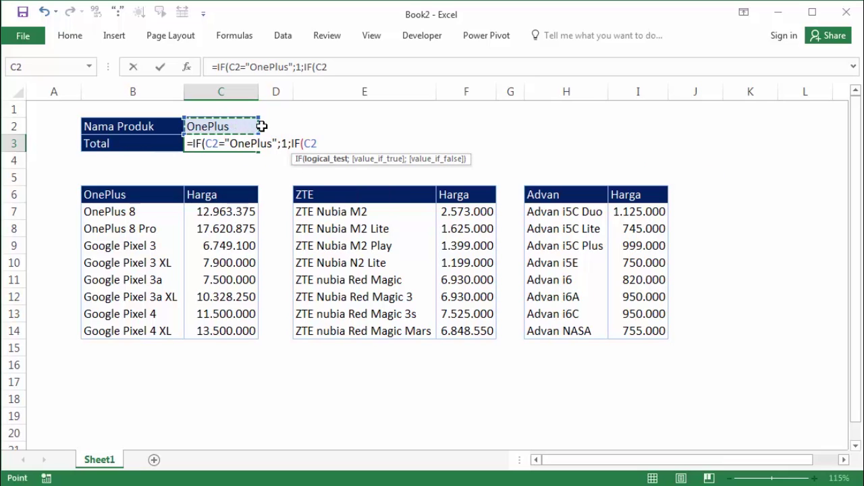
type("=\"")
type("ZTE\"")
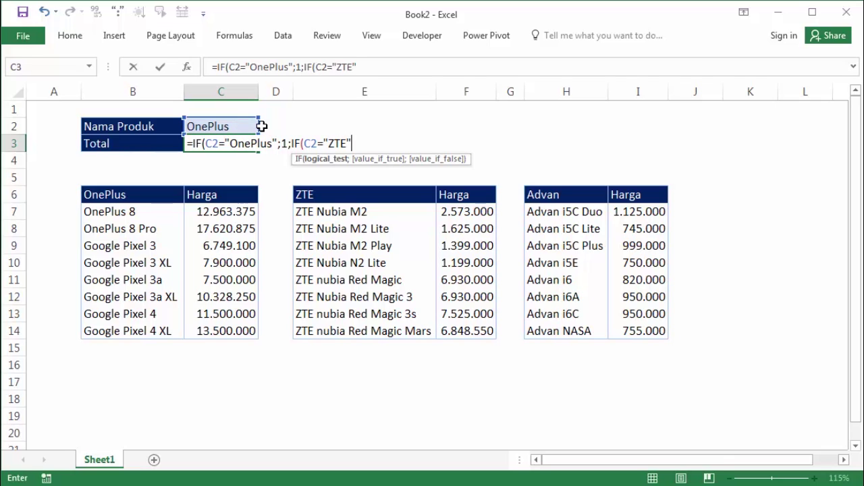
type(";2")
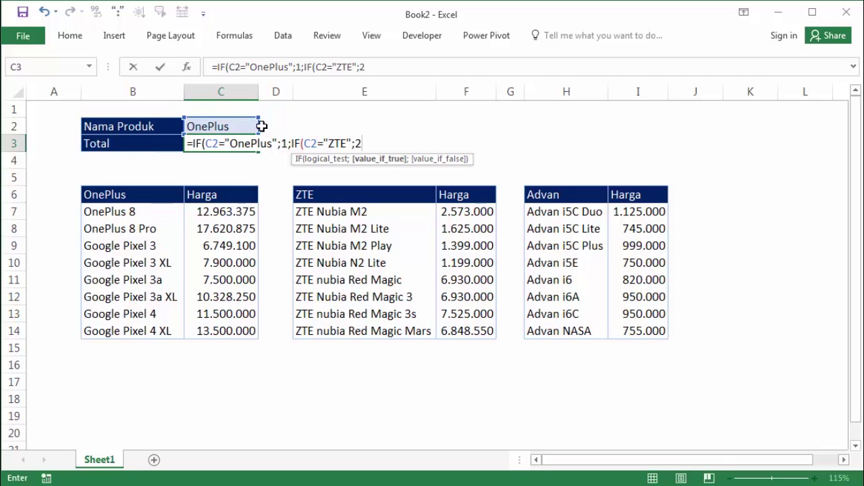
type(";IF")
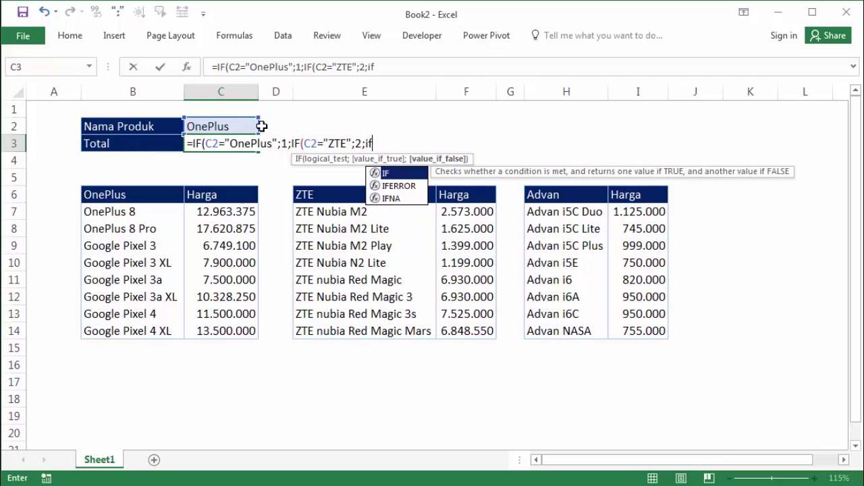
type("(")
left_click(203, 126)
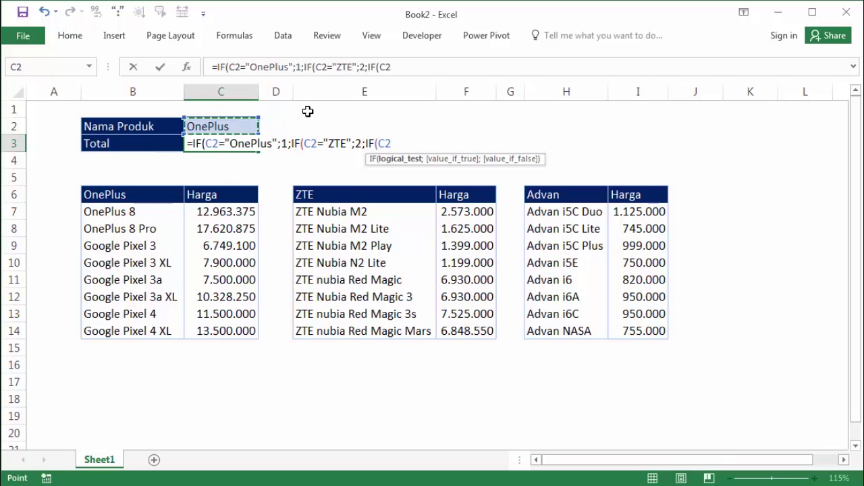
type("=\"")
type("Advan\"")
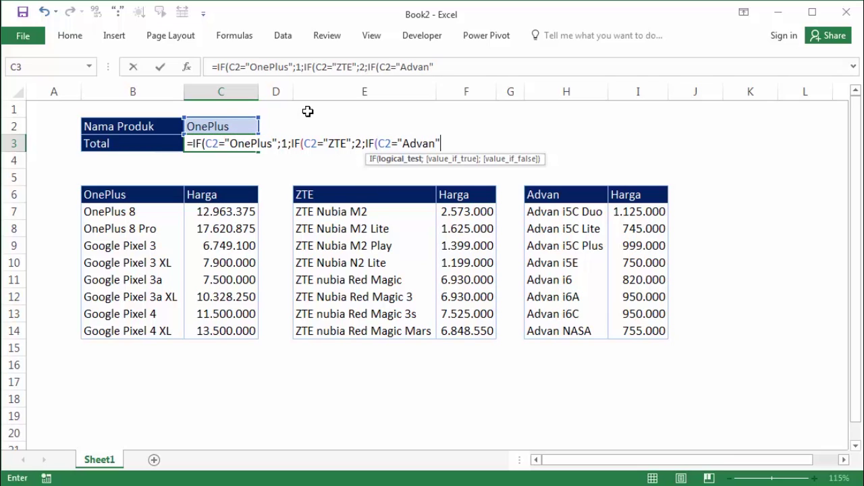
type(";")
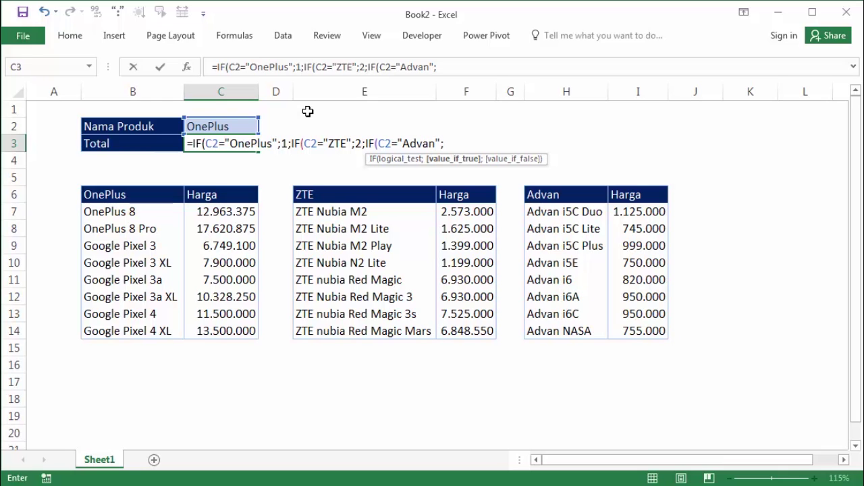
type("3")
key("Return")
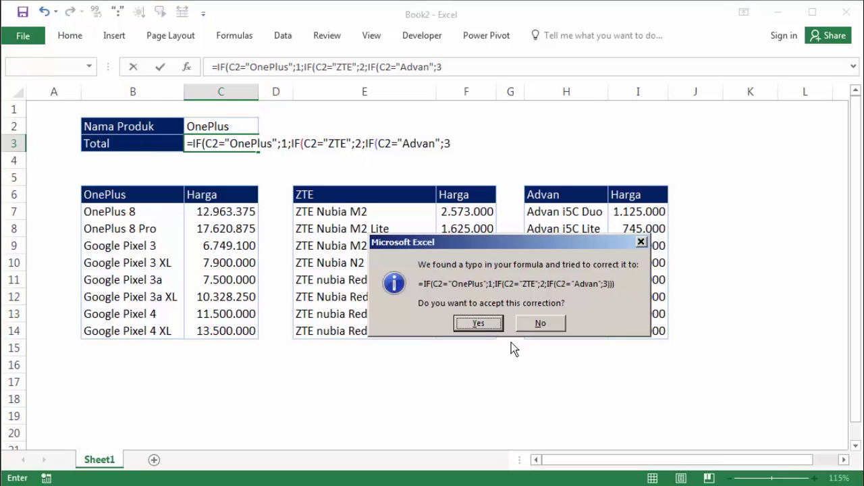
Accept the formula correction and choose ZTE in C2 to check C3's result
left_click(490, 324)
left_click(432, 141)
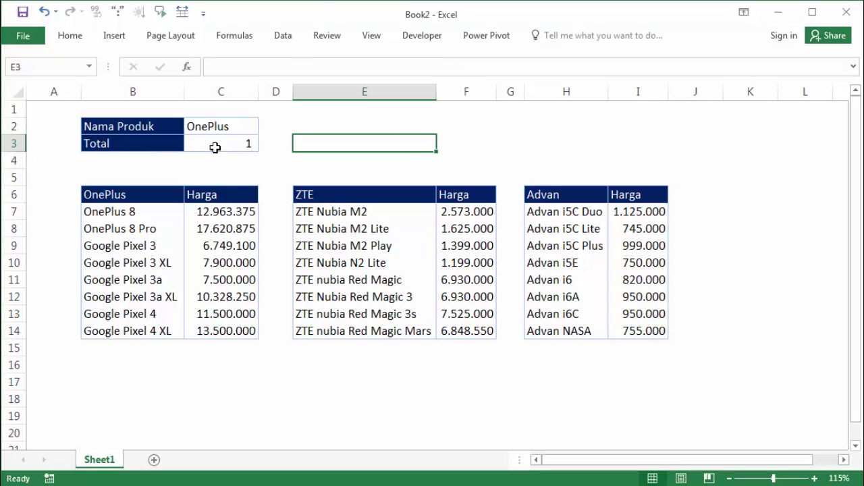
left_click(222, 125)
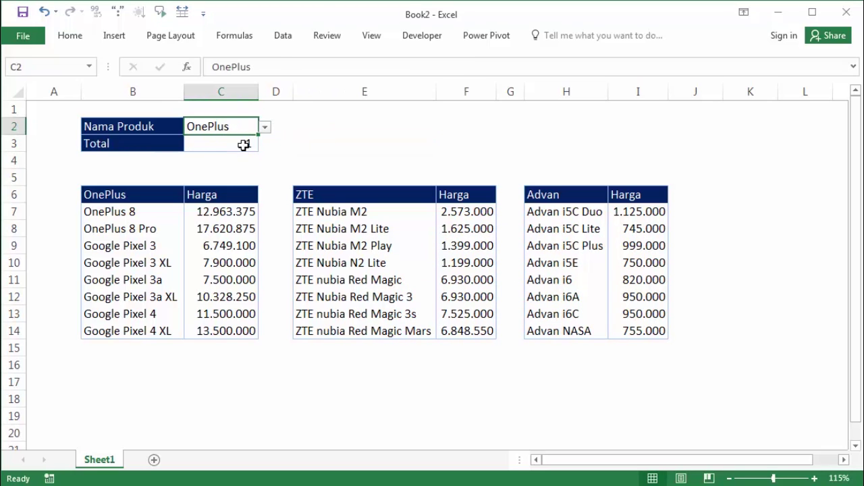
left_click(243, 144)
left_click(237, 123)
left_click(264, 127)
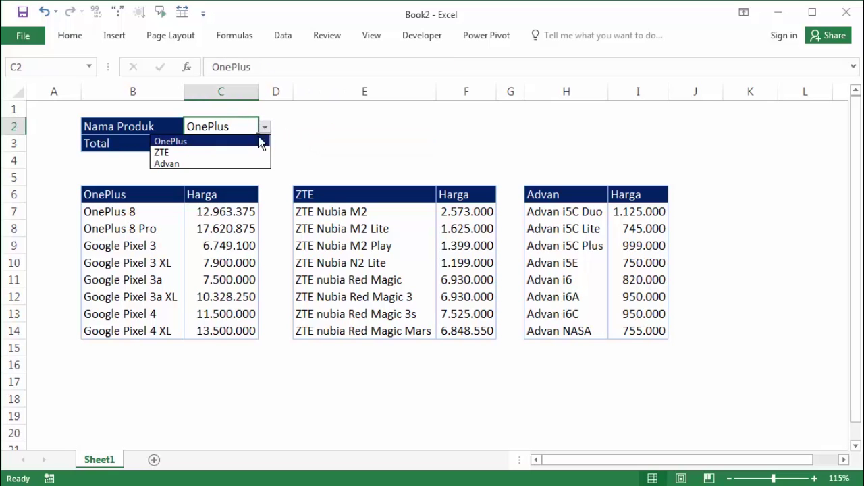
left_click(251, 152)
Choose Advan (Total 3), then OnePlus again (Total 1), and select C3
left_click(266, 130)
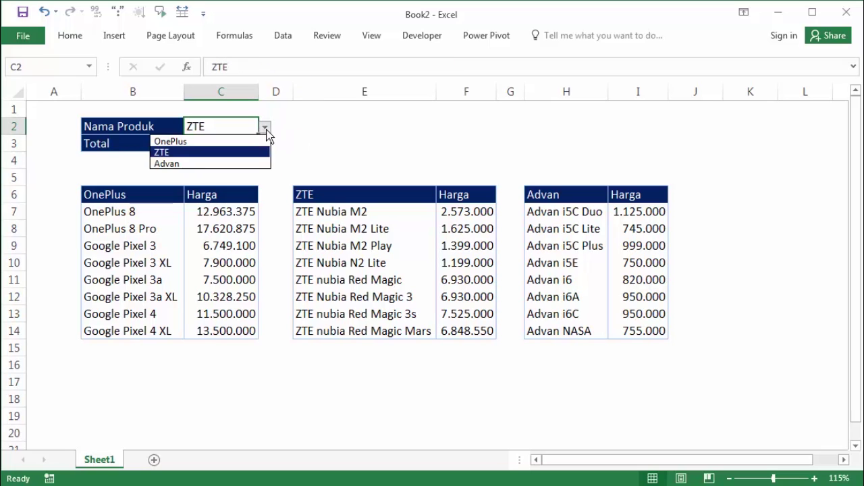
left_click(241, 164)
left_click(295, 144)
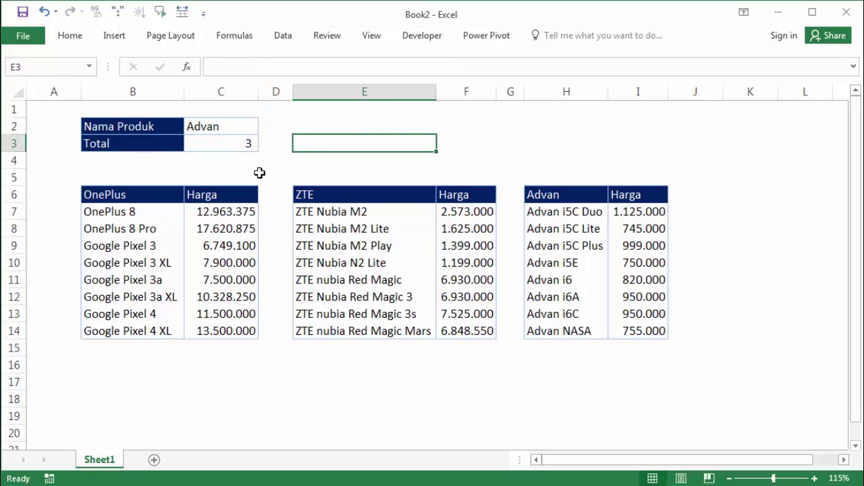
left_click(248, 129)
left_click(264, 129)
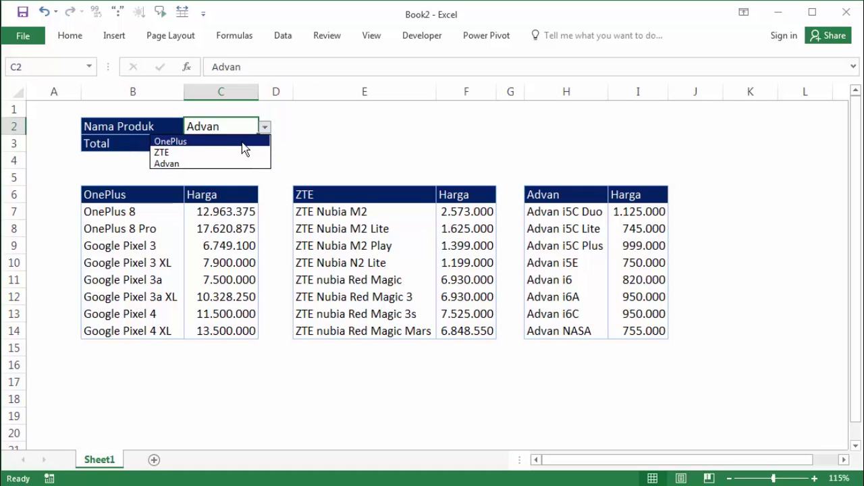
left_click(241, 142)
left_click(378, 143)
left_click(231, 142)
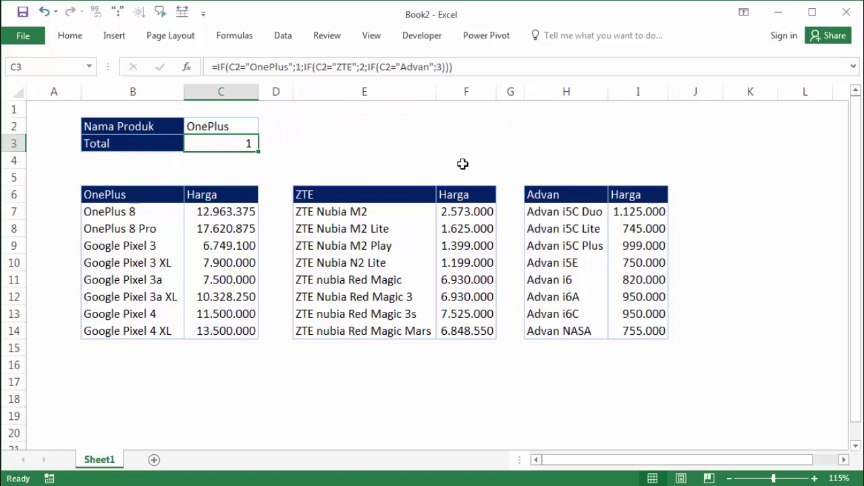
Insert CHOOSE before the nested IF in C3 via autocomplete, followed by a semicolon
double_click(236, 144)
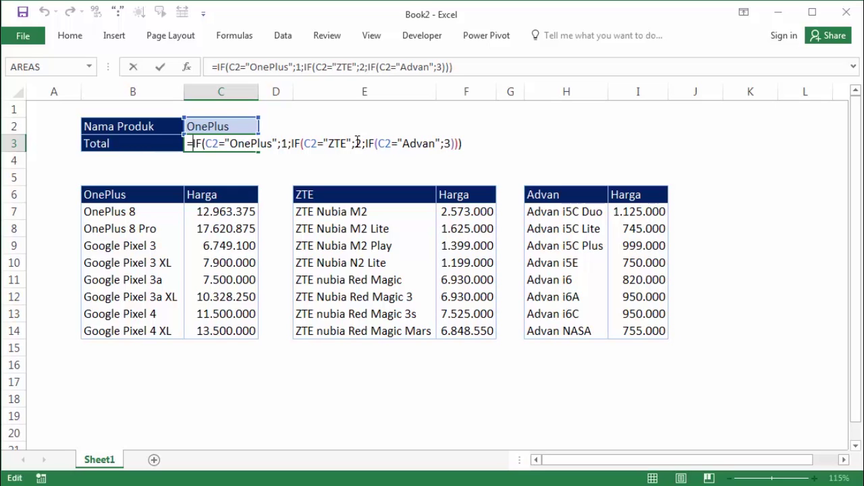
type("cho")
key("Tab")
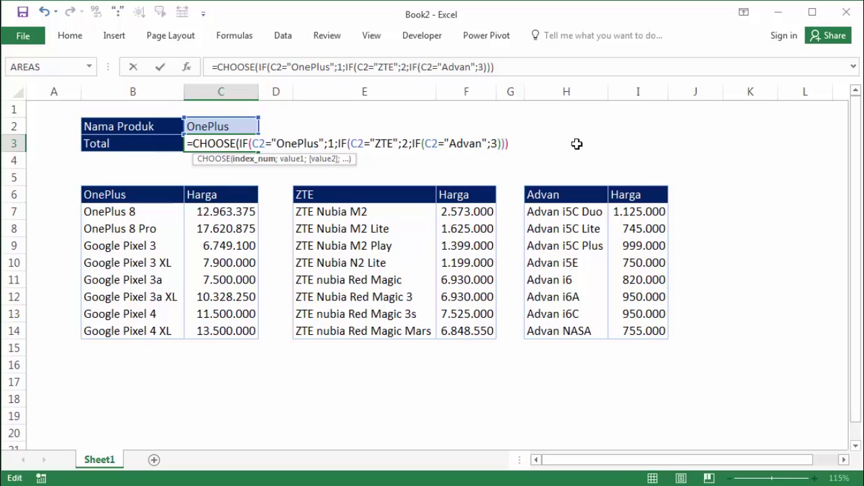
type(";")
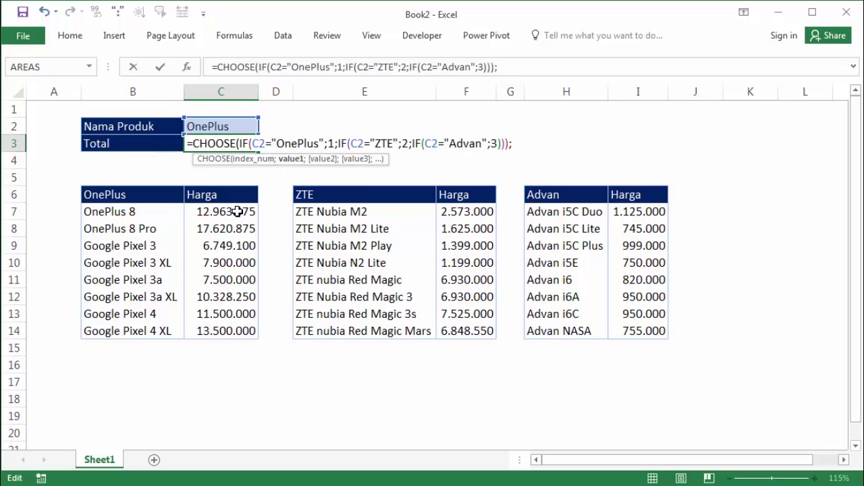
Add price ranges C7:C14, F7:F14 and I7:I14 as the CHOOSE choices in C3
left_click_drag(237, 211, 230, 331)
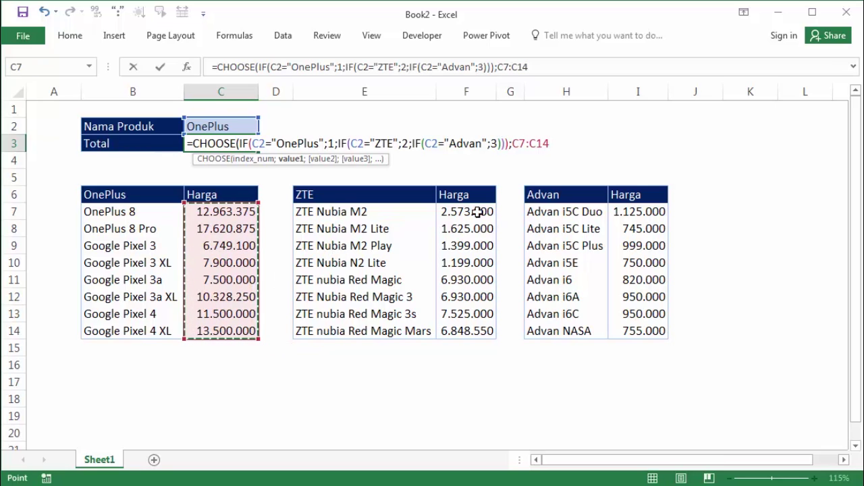
type(";")
left_click_drag(478, 211, 472, 329)
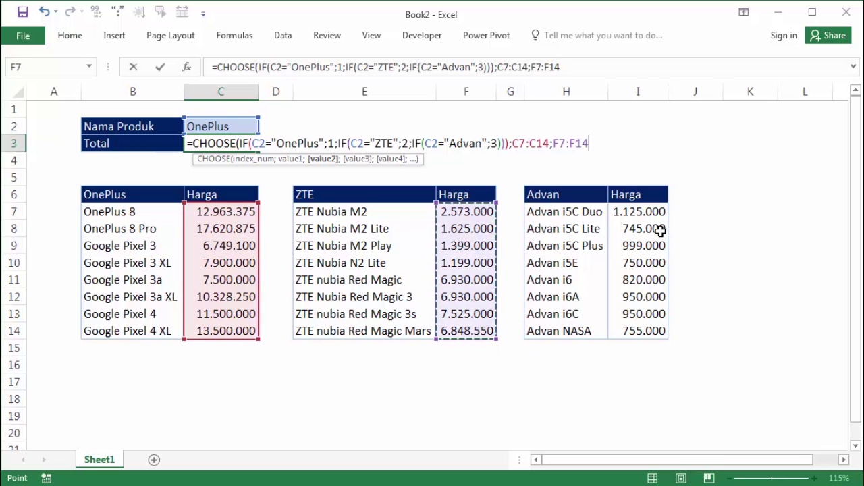
type(";")
left_click_drag(633, 211, 636, 331)
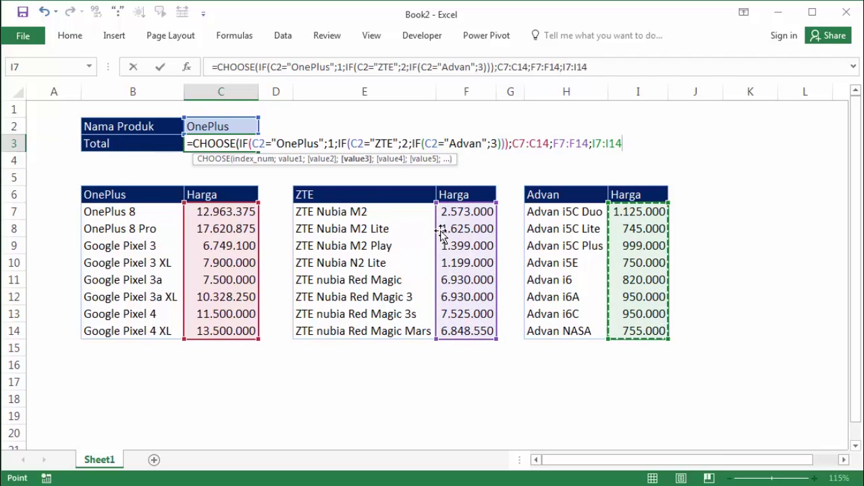
left_click(194, 143)
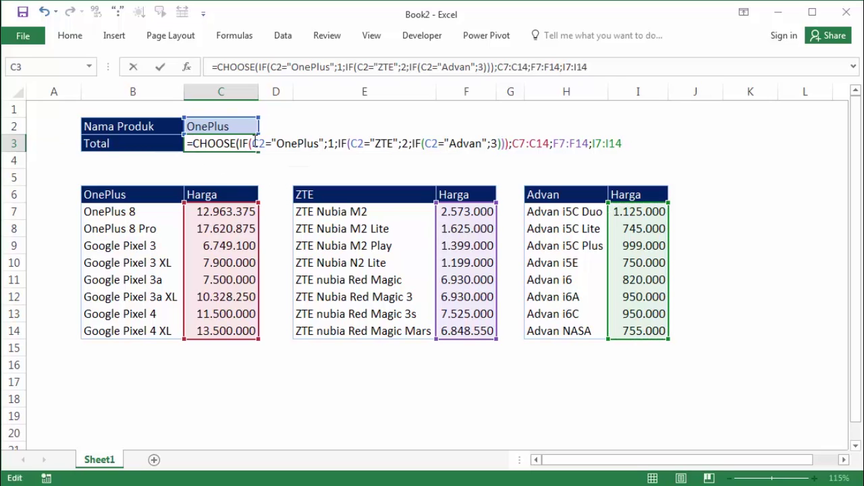
Wrap C3's CHOOSE formula in SUM and accept Excel's typo correction, giving the OnePlus total 88.061.600
type("sum")
key("Tab")
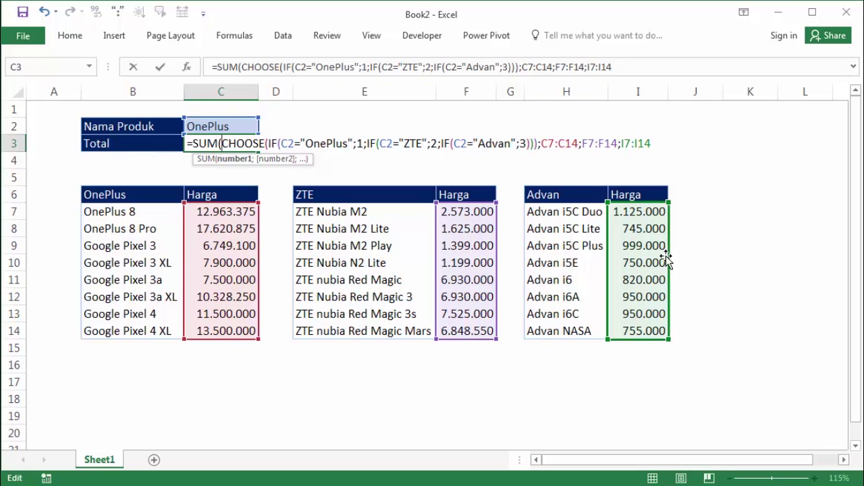
key("Return")
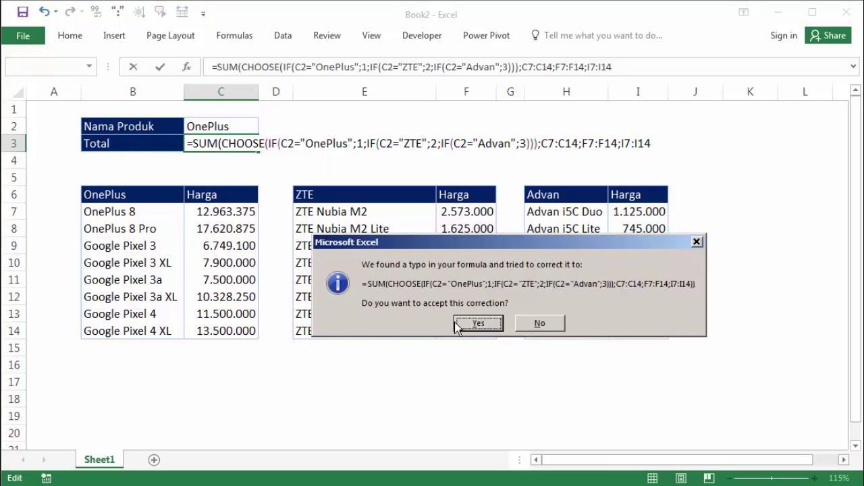
left_click(457, 324)
left_click(471, 141)
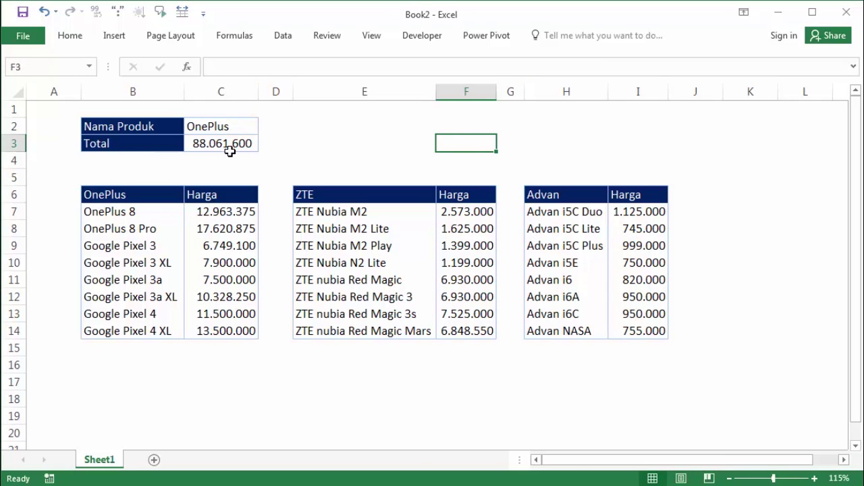
Switch the brand in C2 to ZTE (35.029.550), then to Advan (7.094.000)
left_click(240, 129)
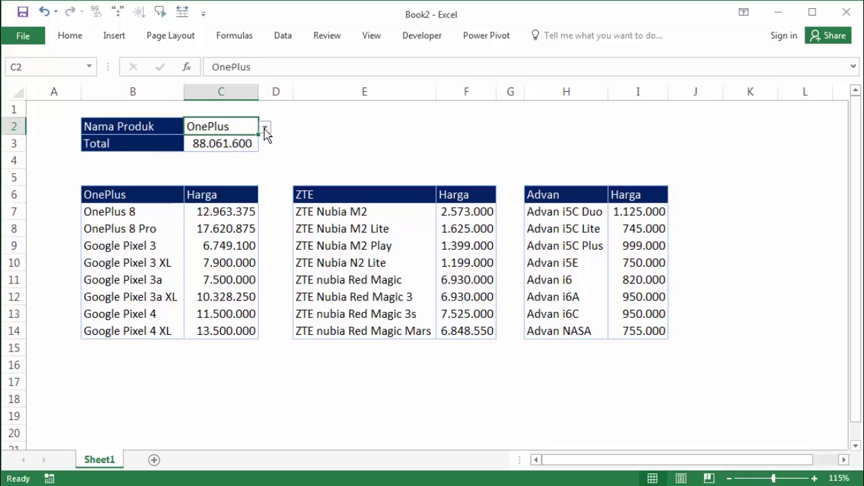
left_click(264, 129)
left_click(247, 151)
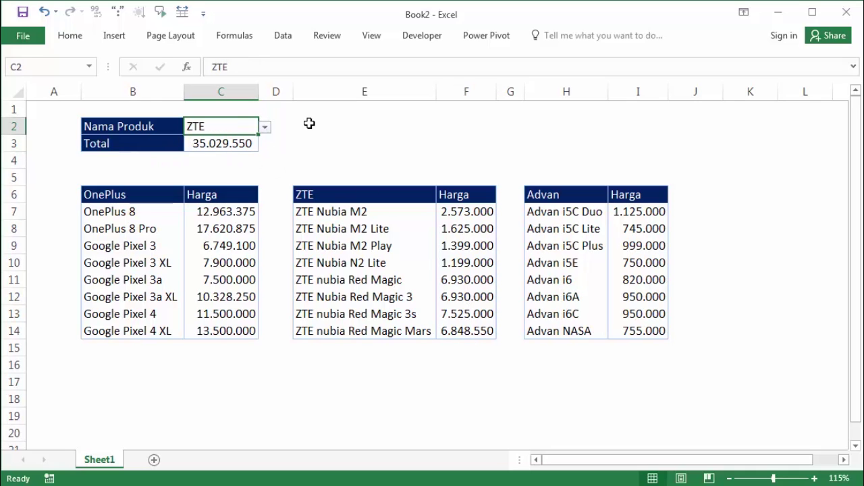
left_click(265, 127)
left_click(239, 163)
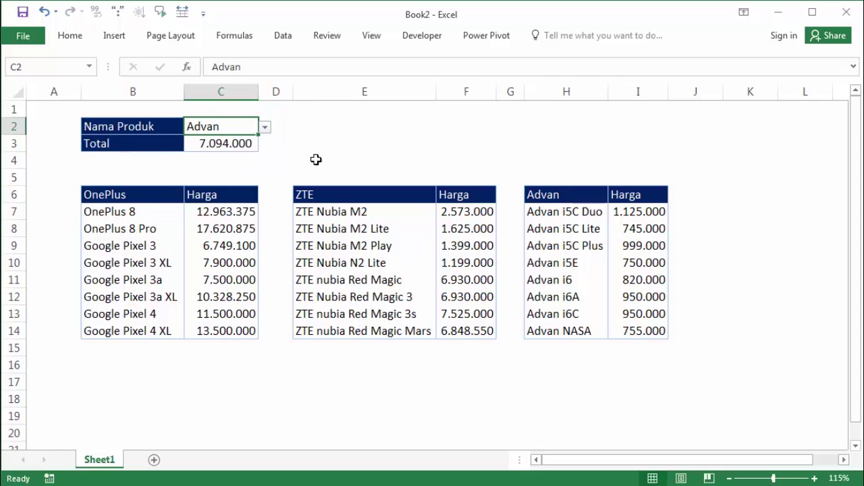
Enter =SUM(C7:C14) in C16 to total the OnePlus prices, 88.061.600
left_click(248, 360)
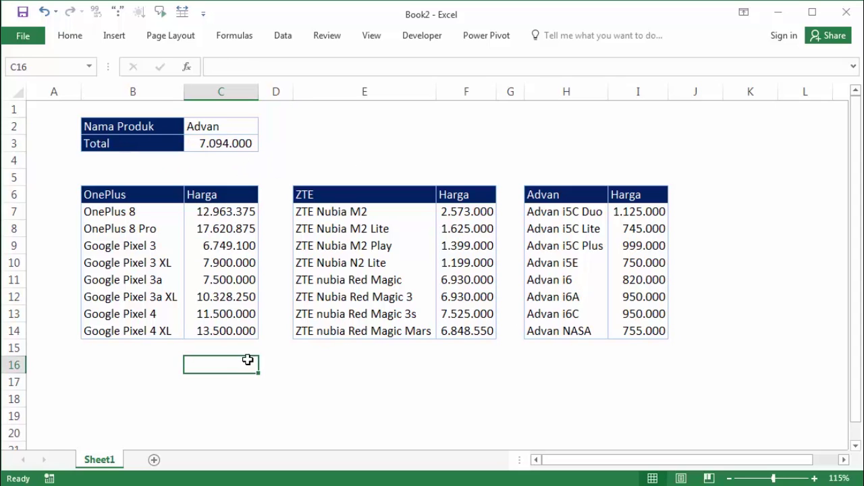
type("=")
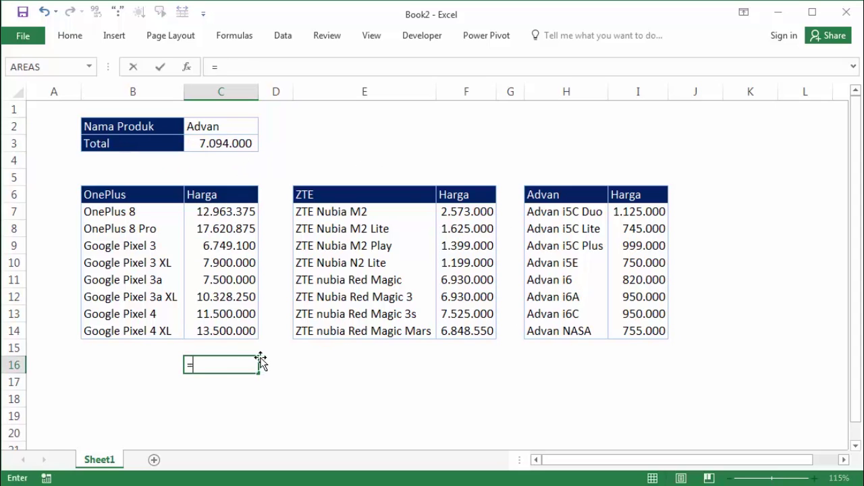
type("sum(")
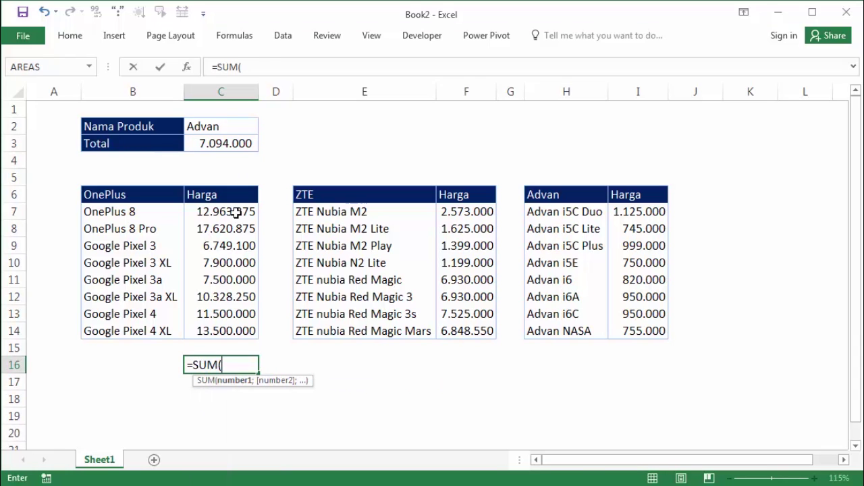
left_click_drag(234, 214, 228, 332)
key("Return")
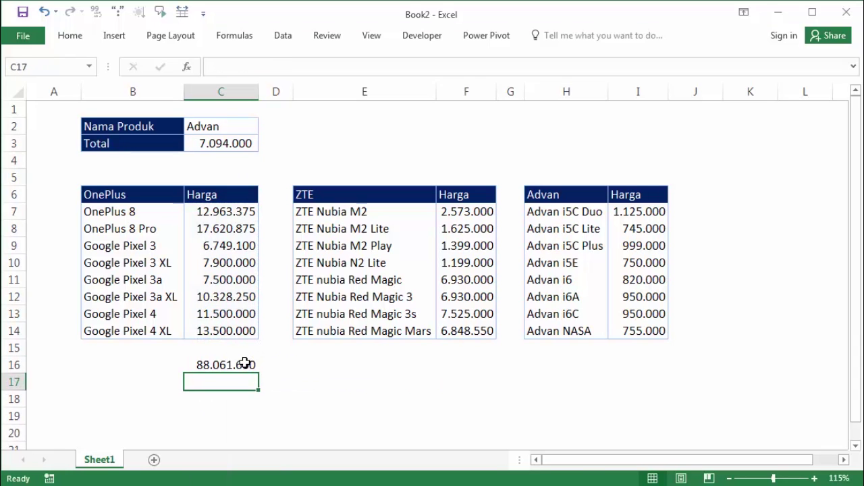
left_click(245, 365)
Enter =SUM(F7:F14) in F16 for the ZTE total and widen column F
left_click(475, 369)
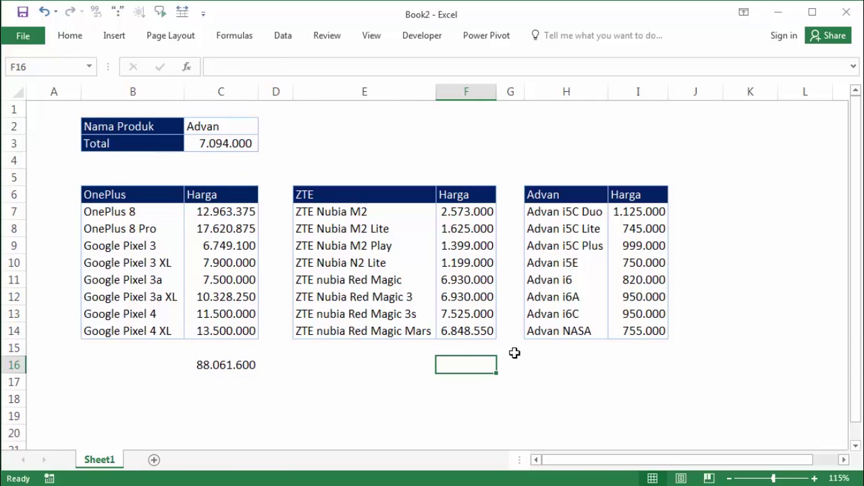
type("=sum(")
left_click_drag(474, 212, 467, 330)
key("Return")
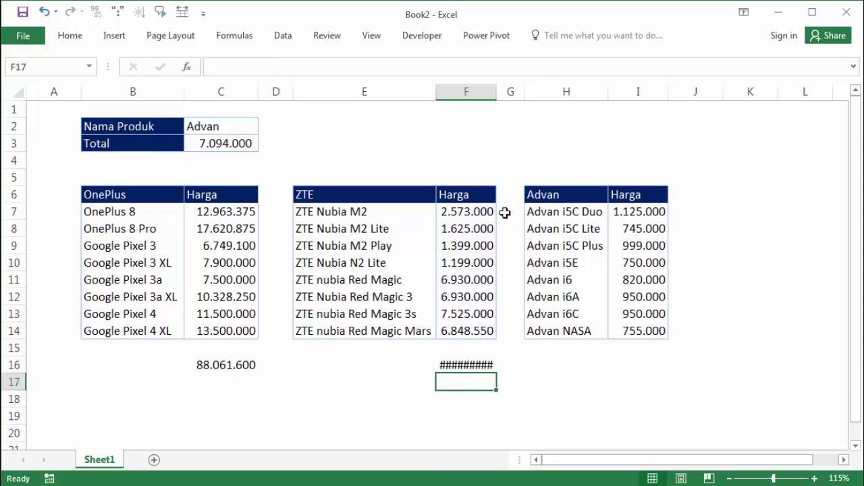
left_click(493, 105)
left_click_drag(497, 92, 505, 92)
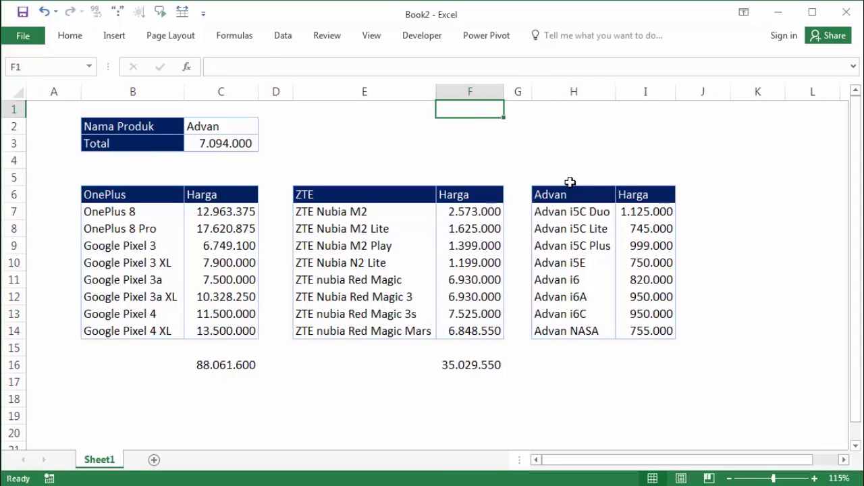
Enter =SUM(I7:I14) in I16 to total the Advan prices, 7.094.000
left_click(642, 360)
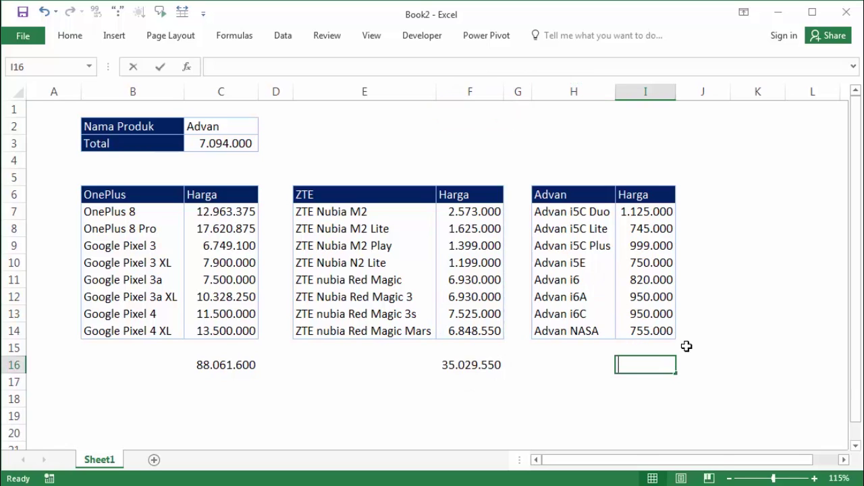
type("=sum")
key("Tab")
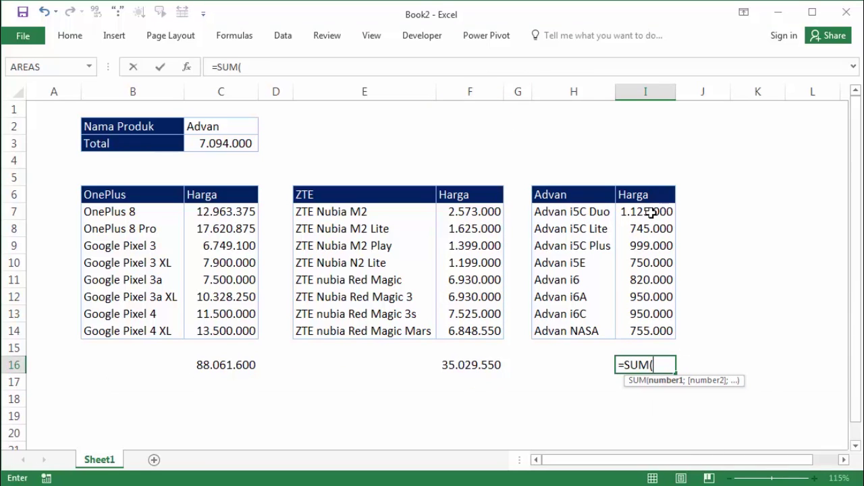
left_click_drag(648, 212, 648, 331)
key("Return")
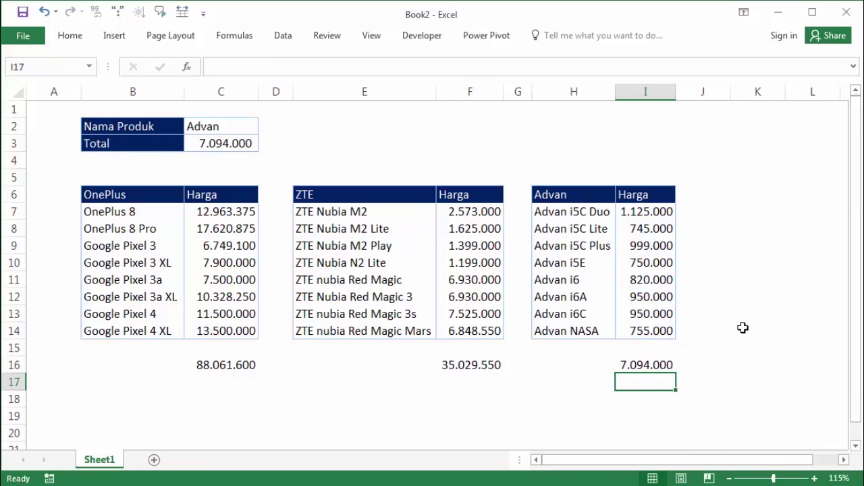
left_click(743, 328)
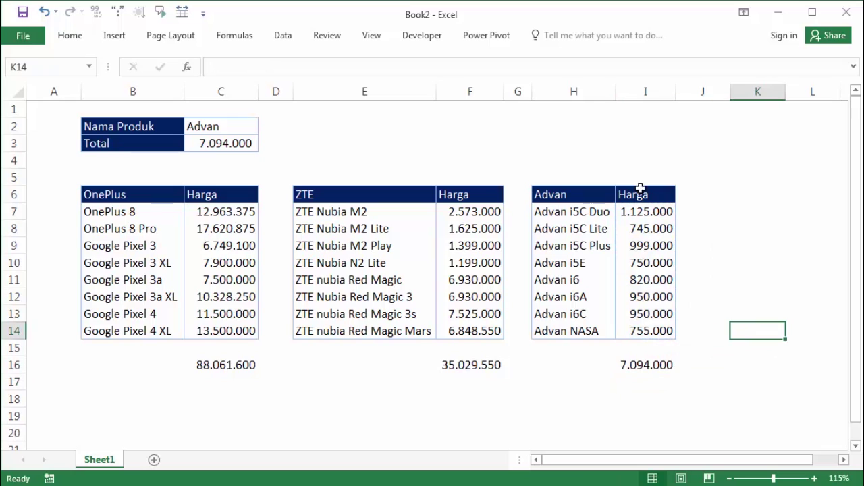
Set C2 to OnePlus and compare C3's total with the C16 column sum
left_click(248, 127)
left_click(264, 127)
left_click(260, 141)
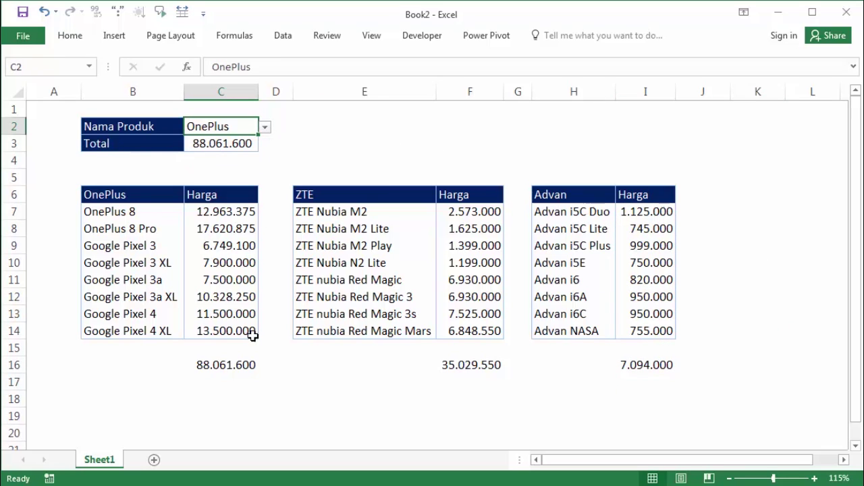
left_click(237, 365)
left_click(231, 144)
Set C2 to ZTE and confirm C3 shows 35.029.550, matching F16
left_click(250, 126)
left_click(264, 127)
left_click(247, 151)
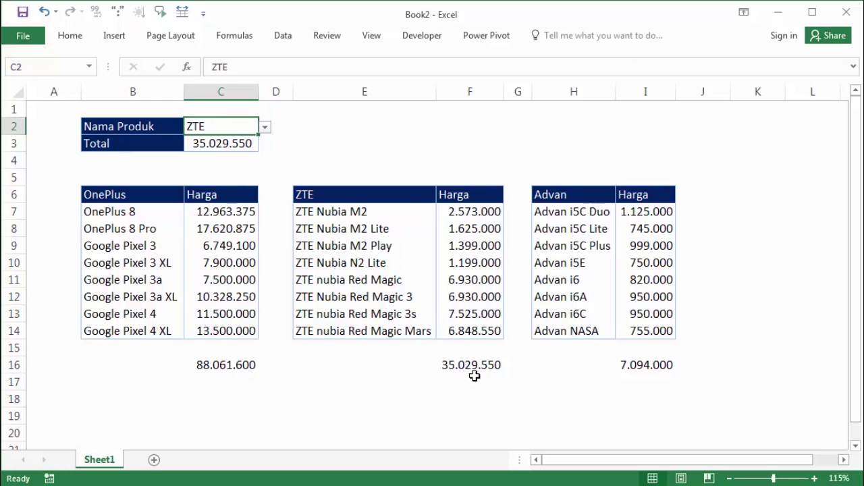
left_click(390, 155)
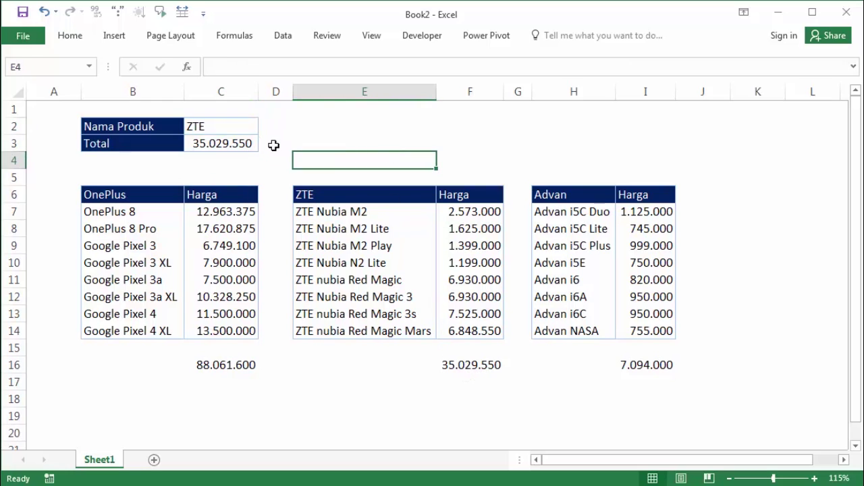
left_click(247, 140)
left_click(457, 166)
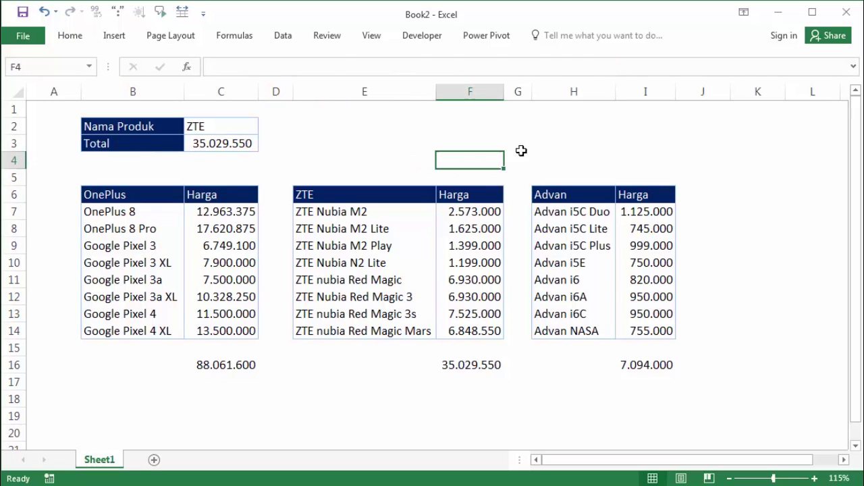
left_click(619, 134)
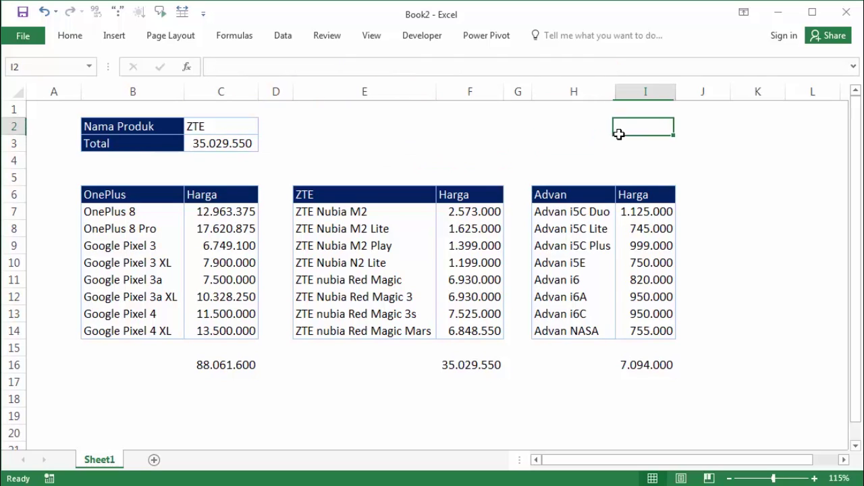
left_click(244, 197)
left_click(358, 198)
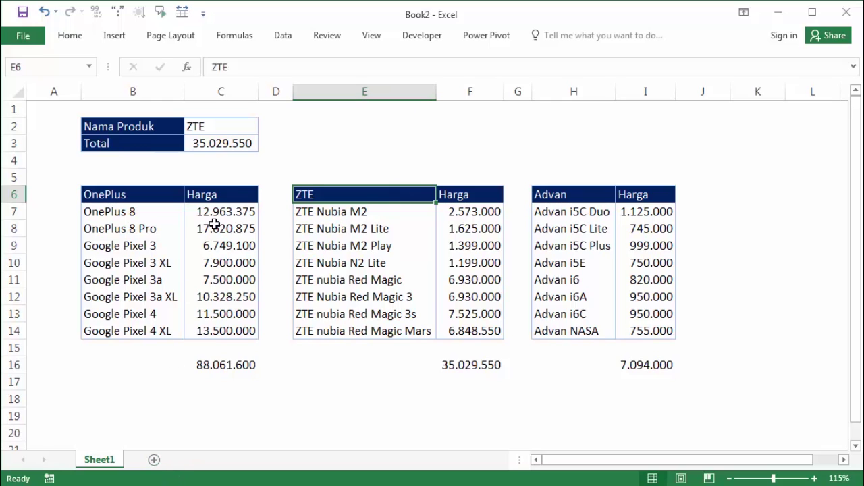
left_click(221, 144)
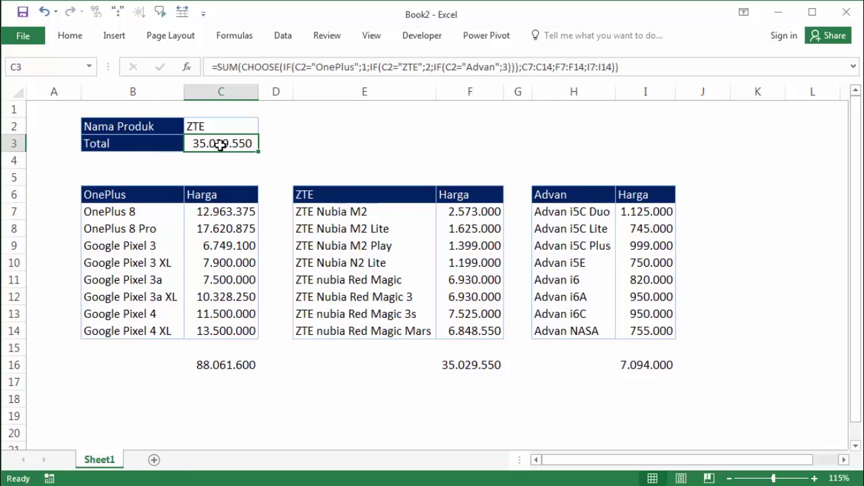
double_click(221, 145)
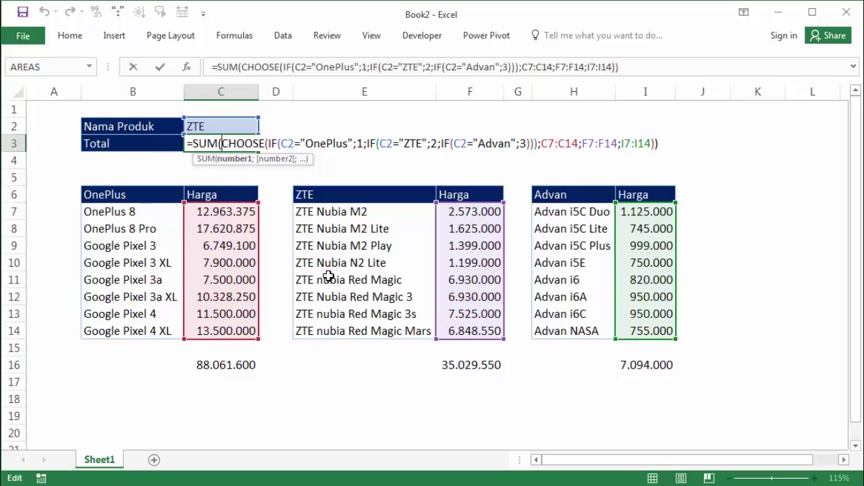
key("ctrl+Return")
left_click(396, 147)
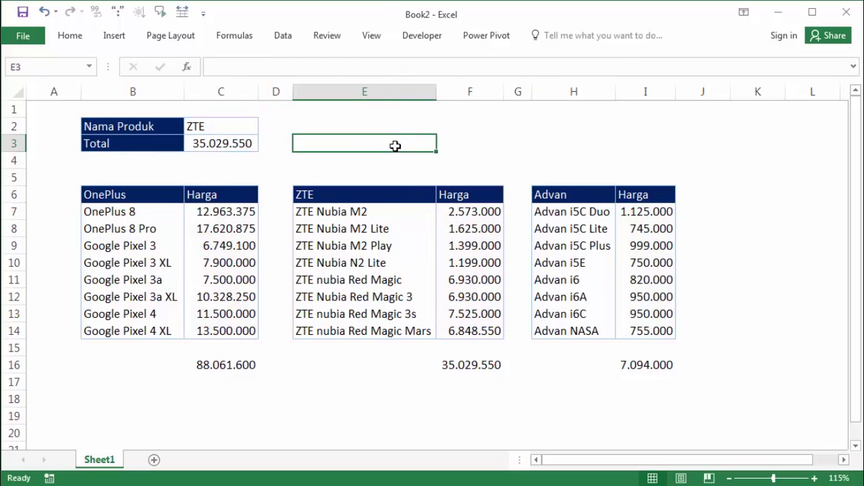
left_click(295, 384)
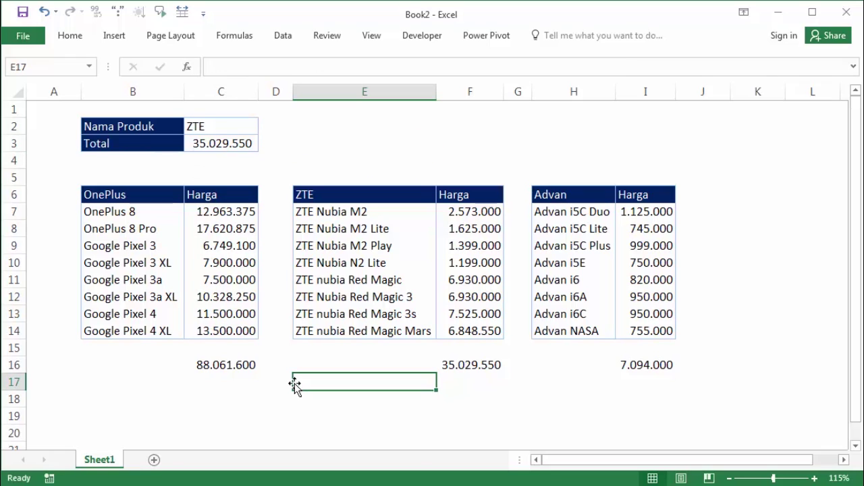